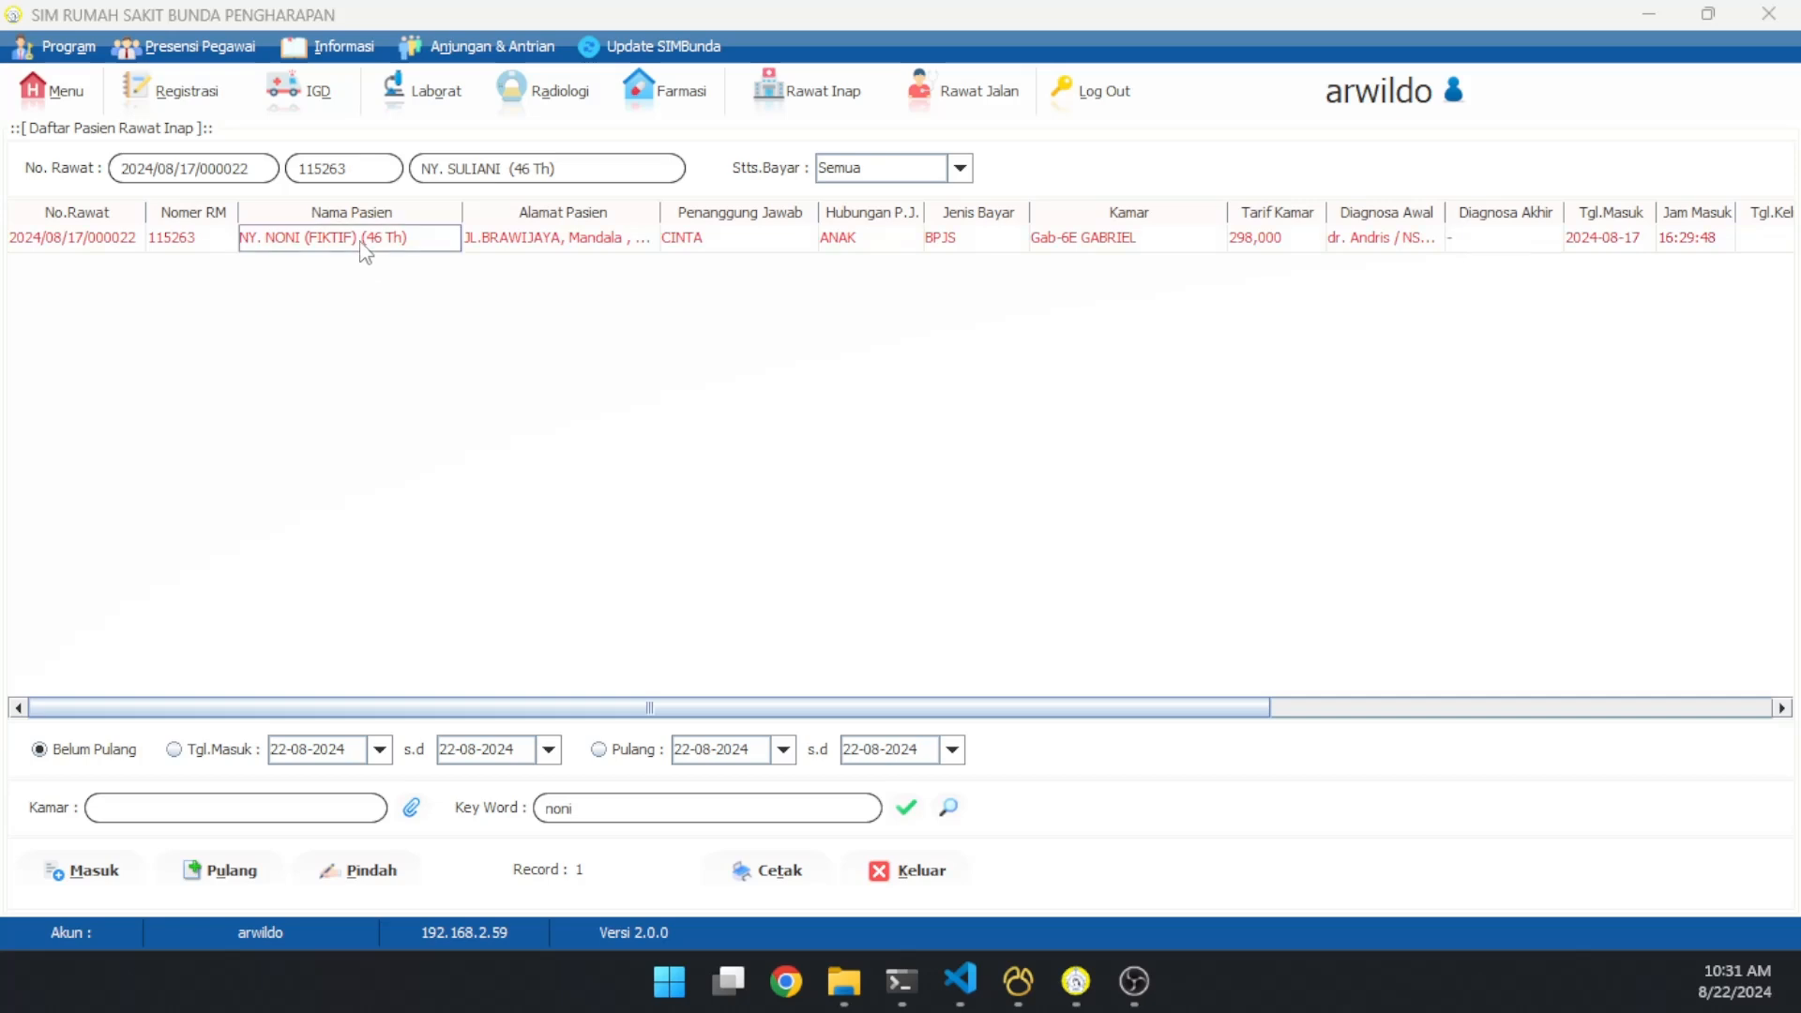
Open the Insiden Keselamatan Pasien data entry form for the inpatient in the list
right_click(359, 241)
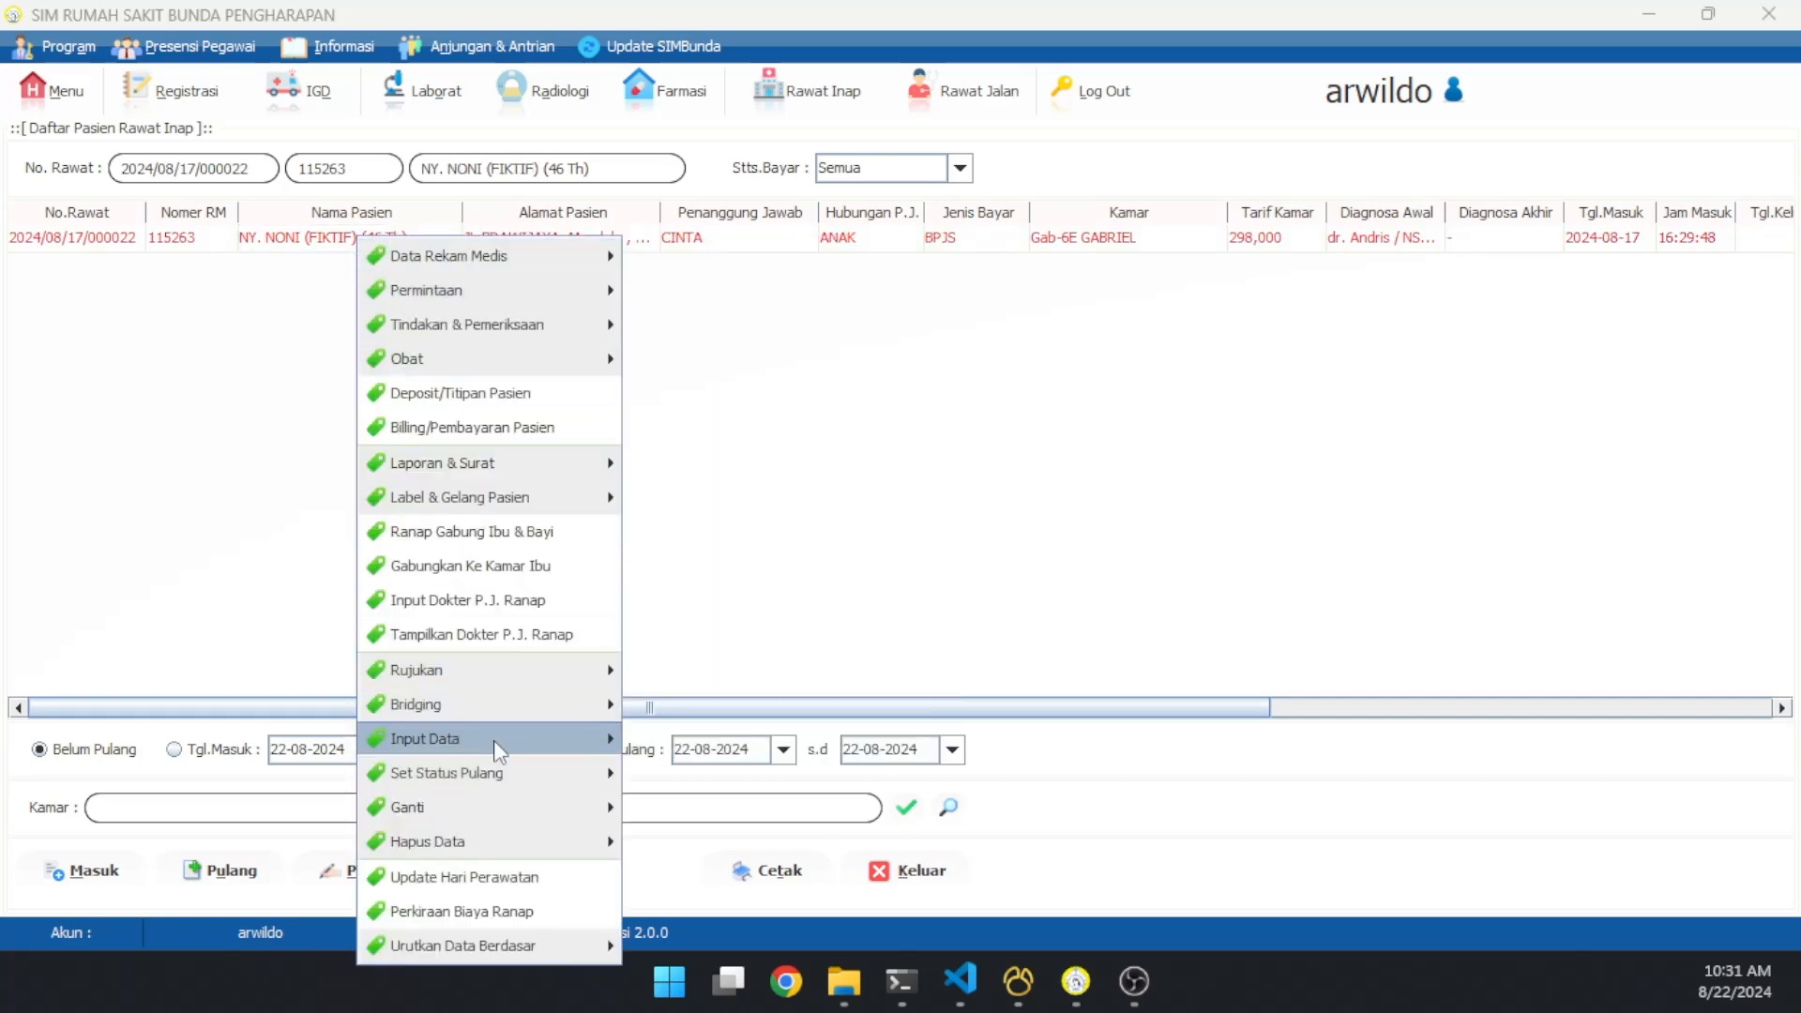
mouse_move(495, 749)
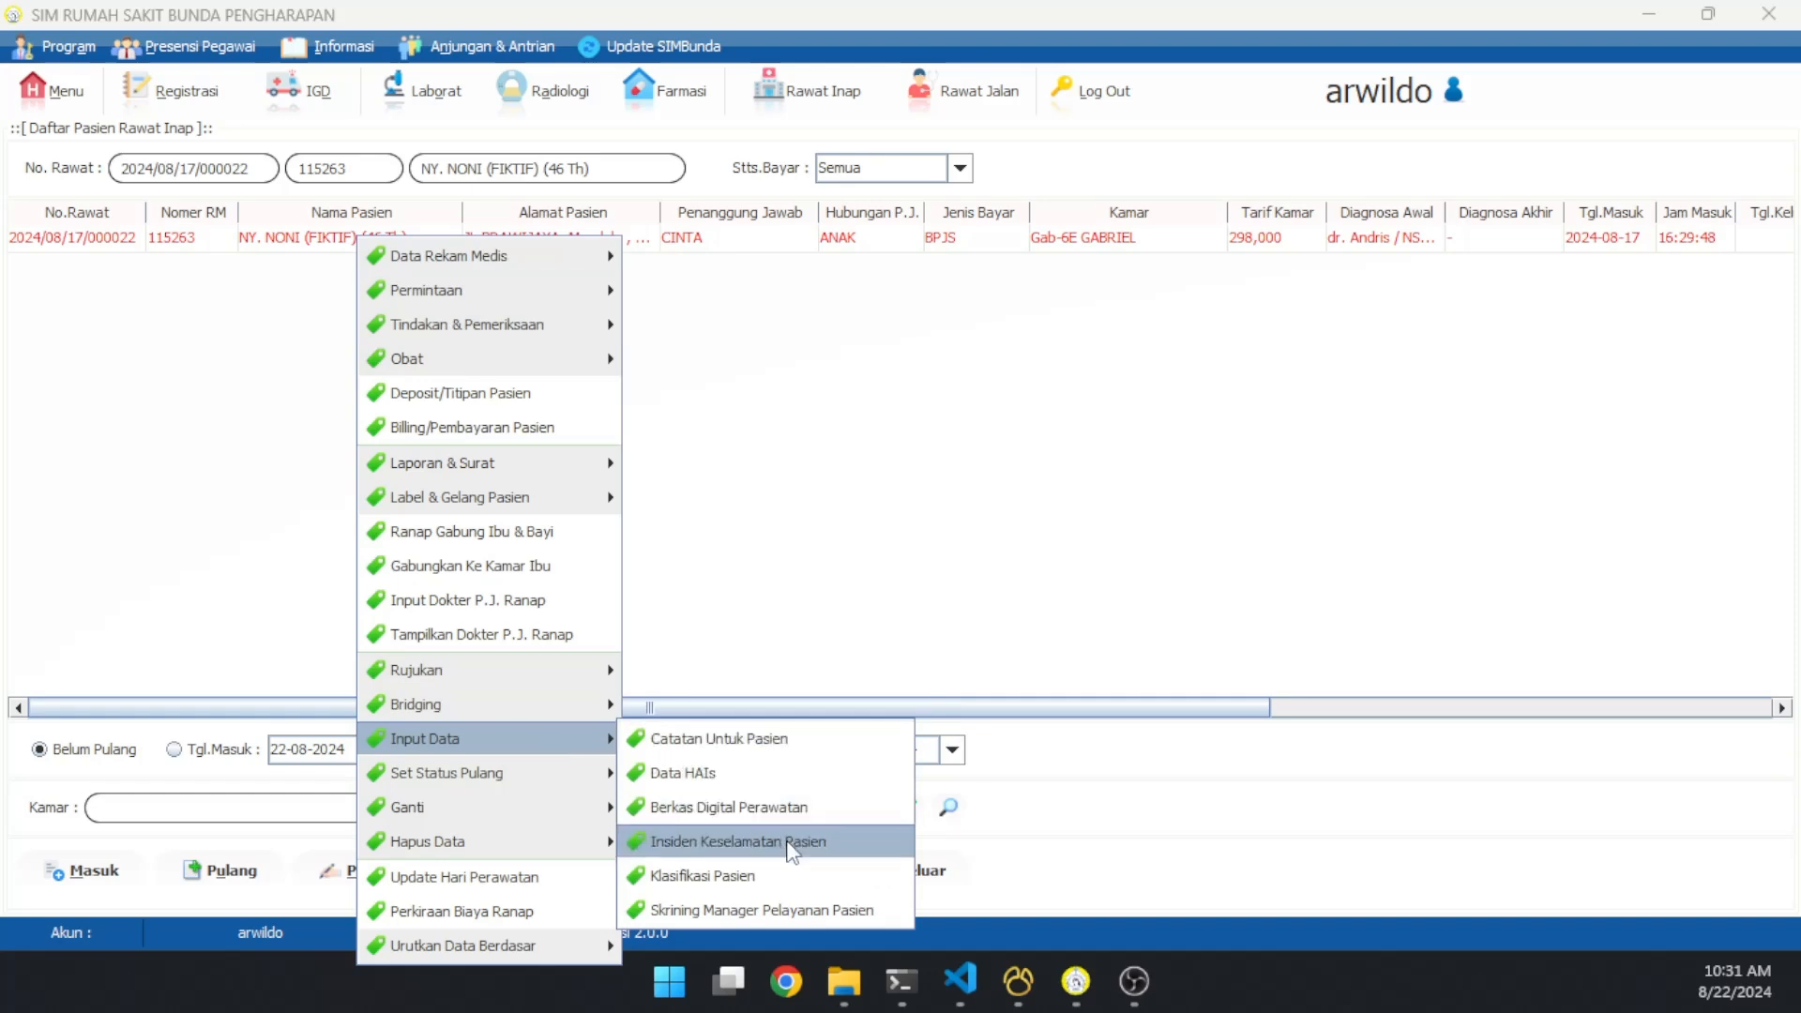
left_click(791, 842)
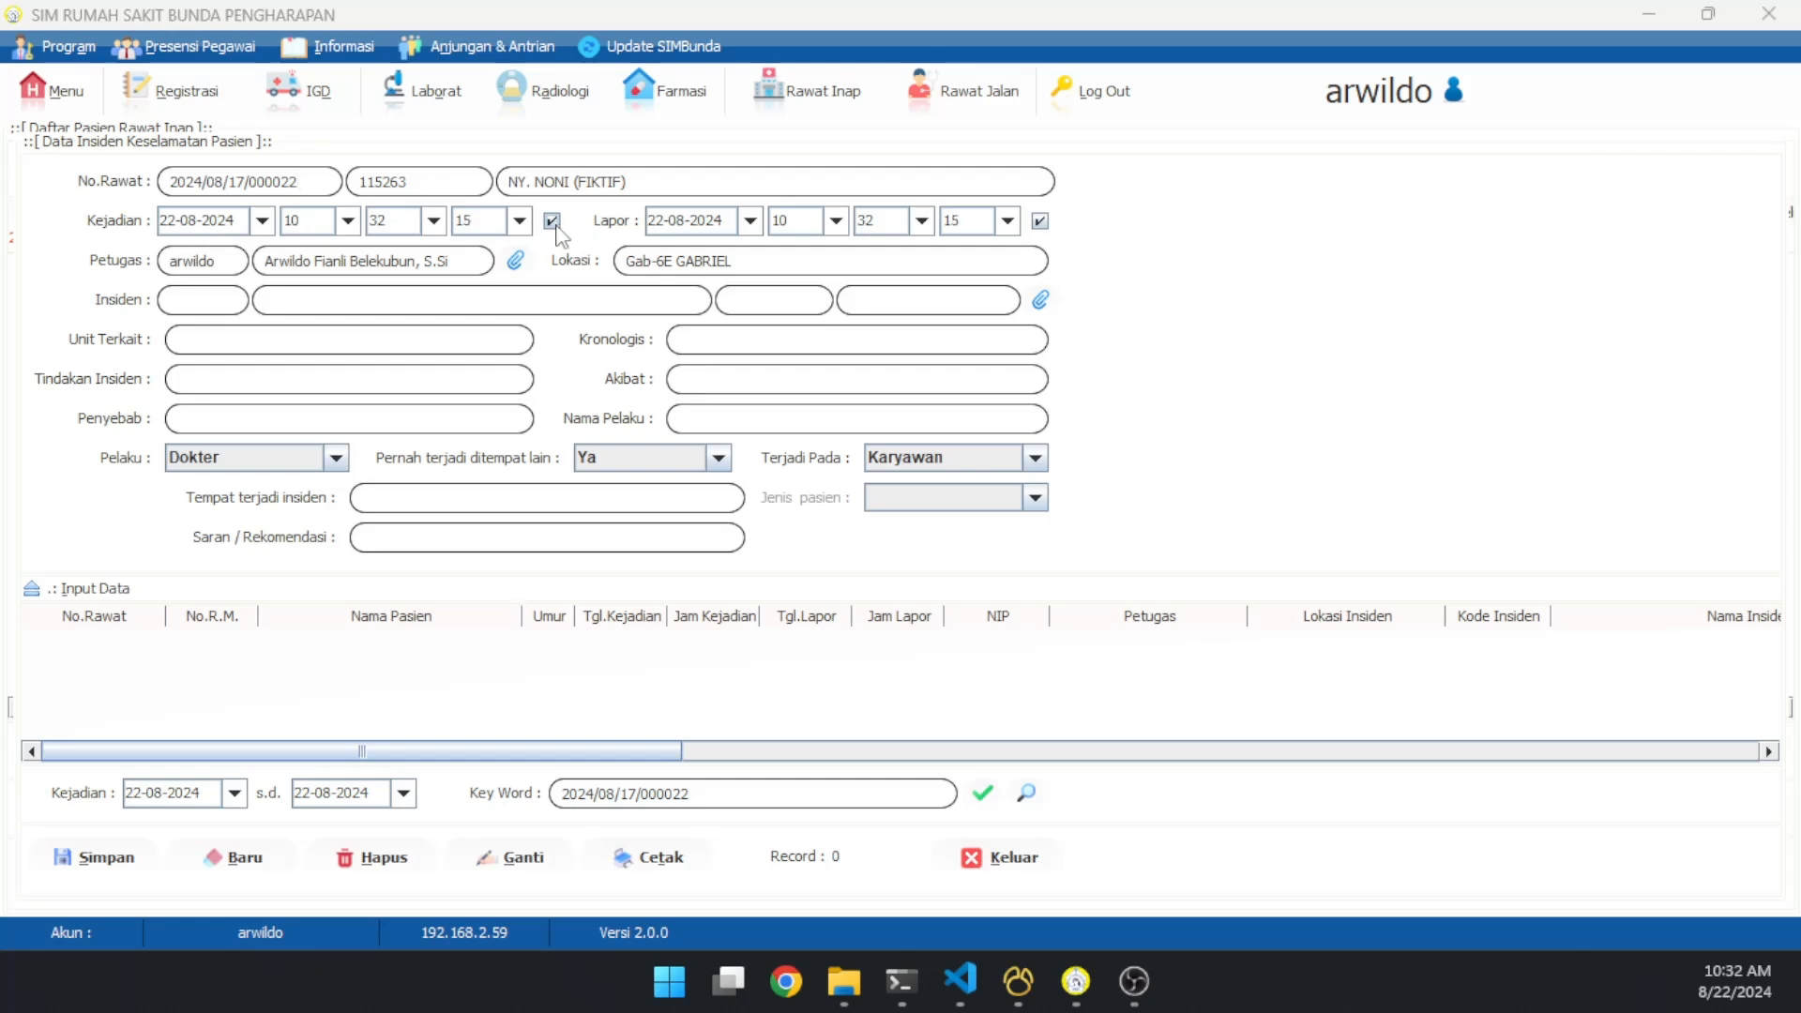
Turn off the automatic clock for the incident time (Kejadian) and set its hour to 08
left_click(348, 220)
double_click(348, 249)
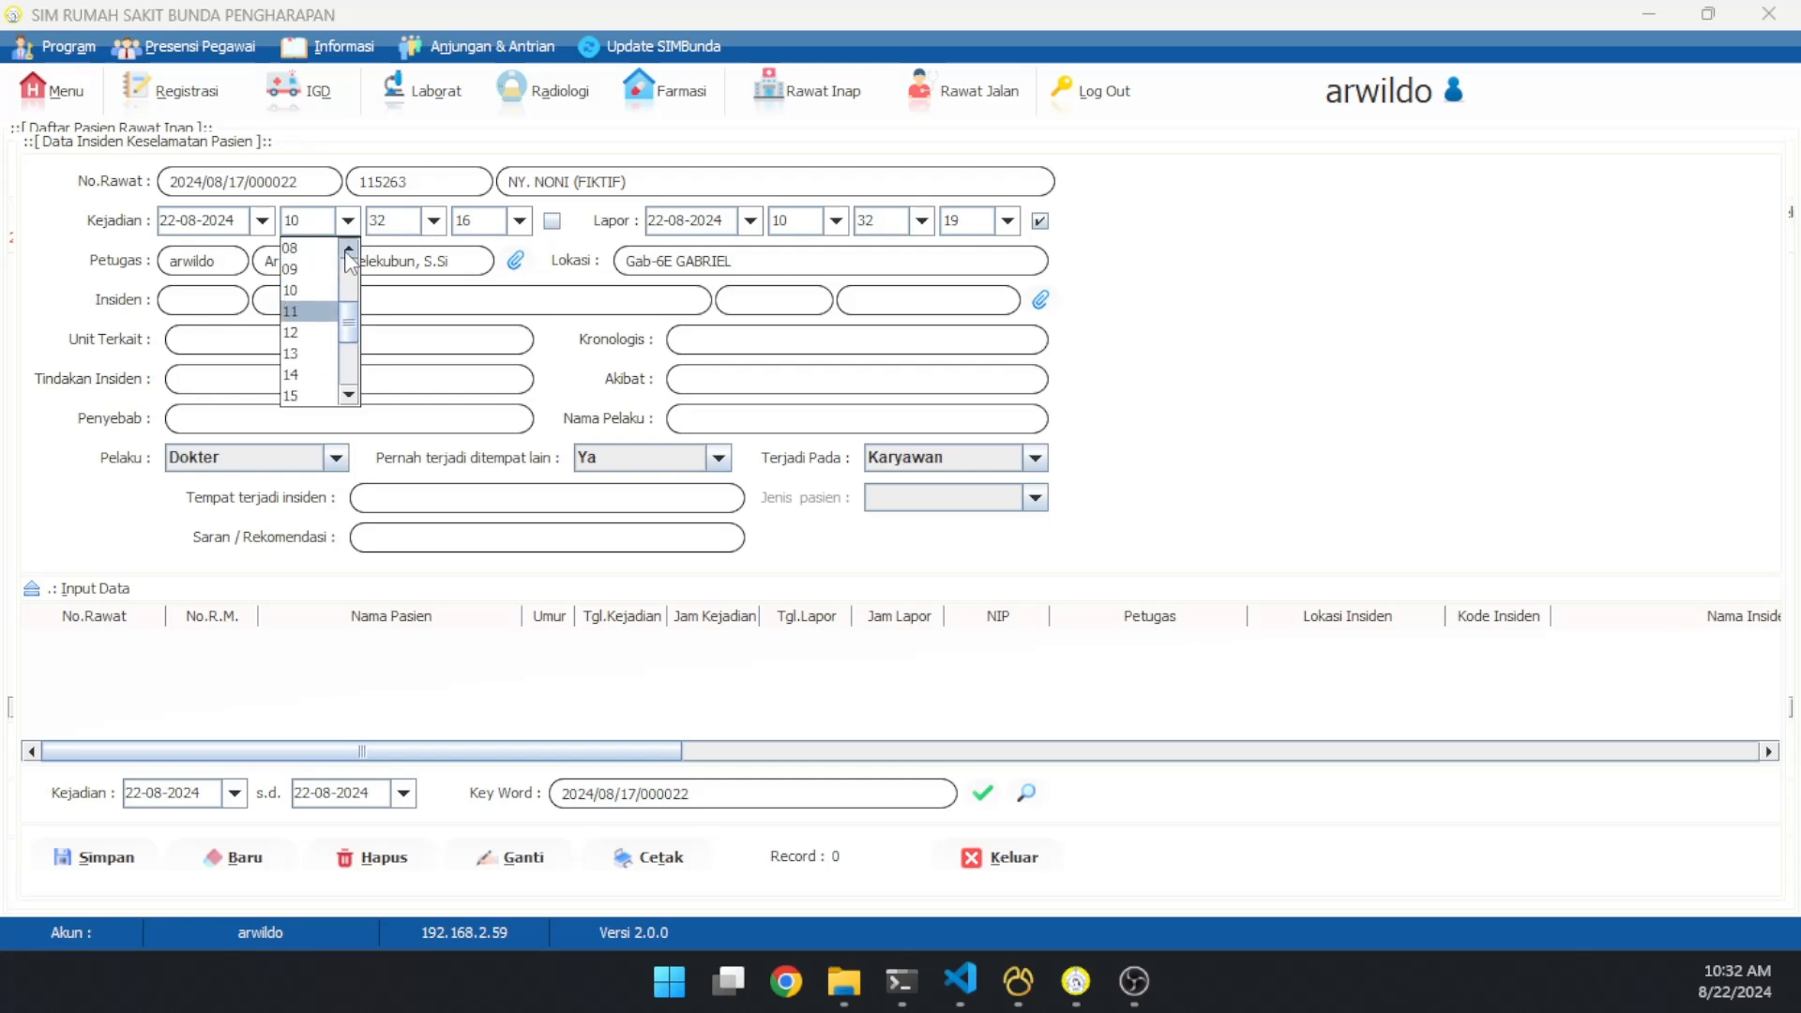
left_click(313, 251)
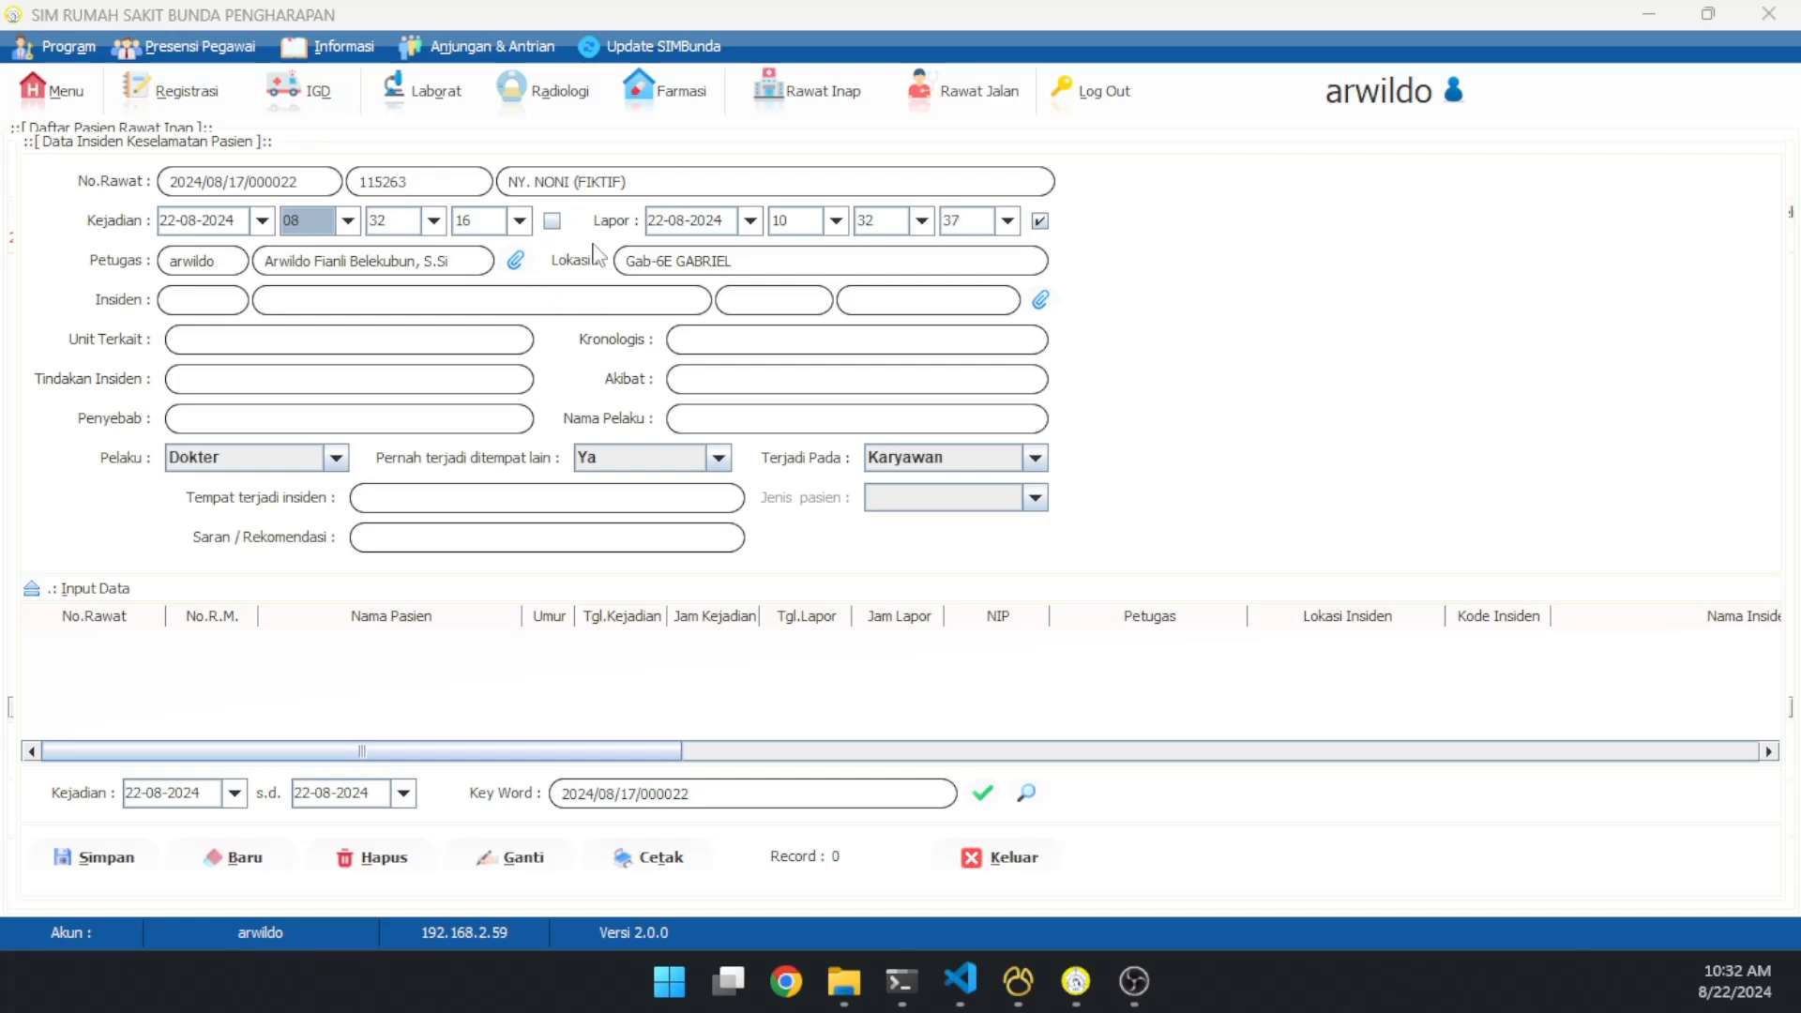
Choose incident IK001, kesalahan pemberian obat, from the incident master list for the Insiden field
left_click(747, 261)
left_click(1045, 304)
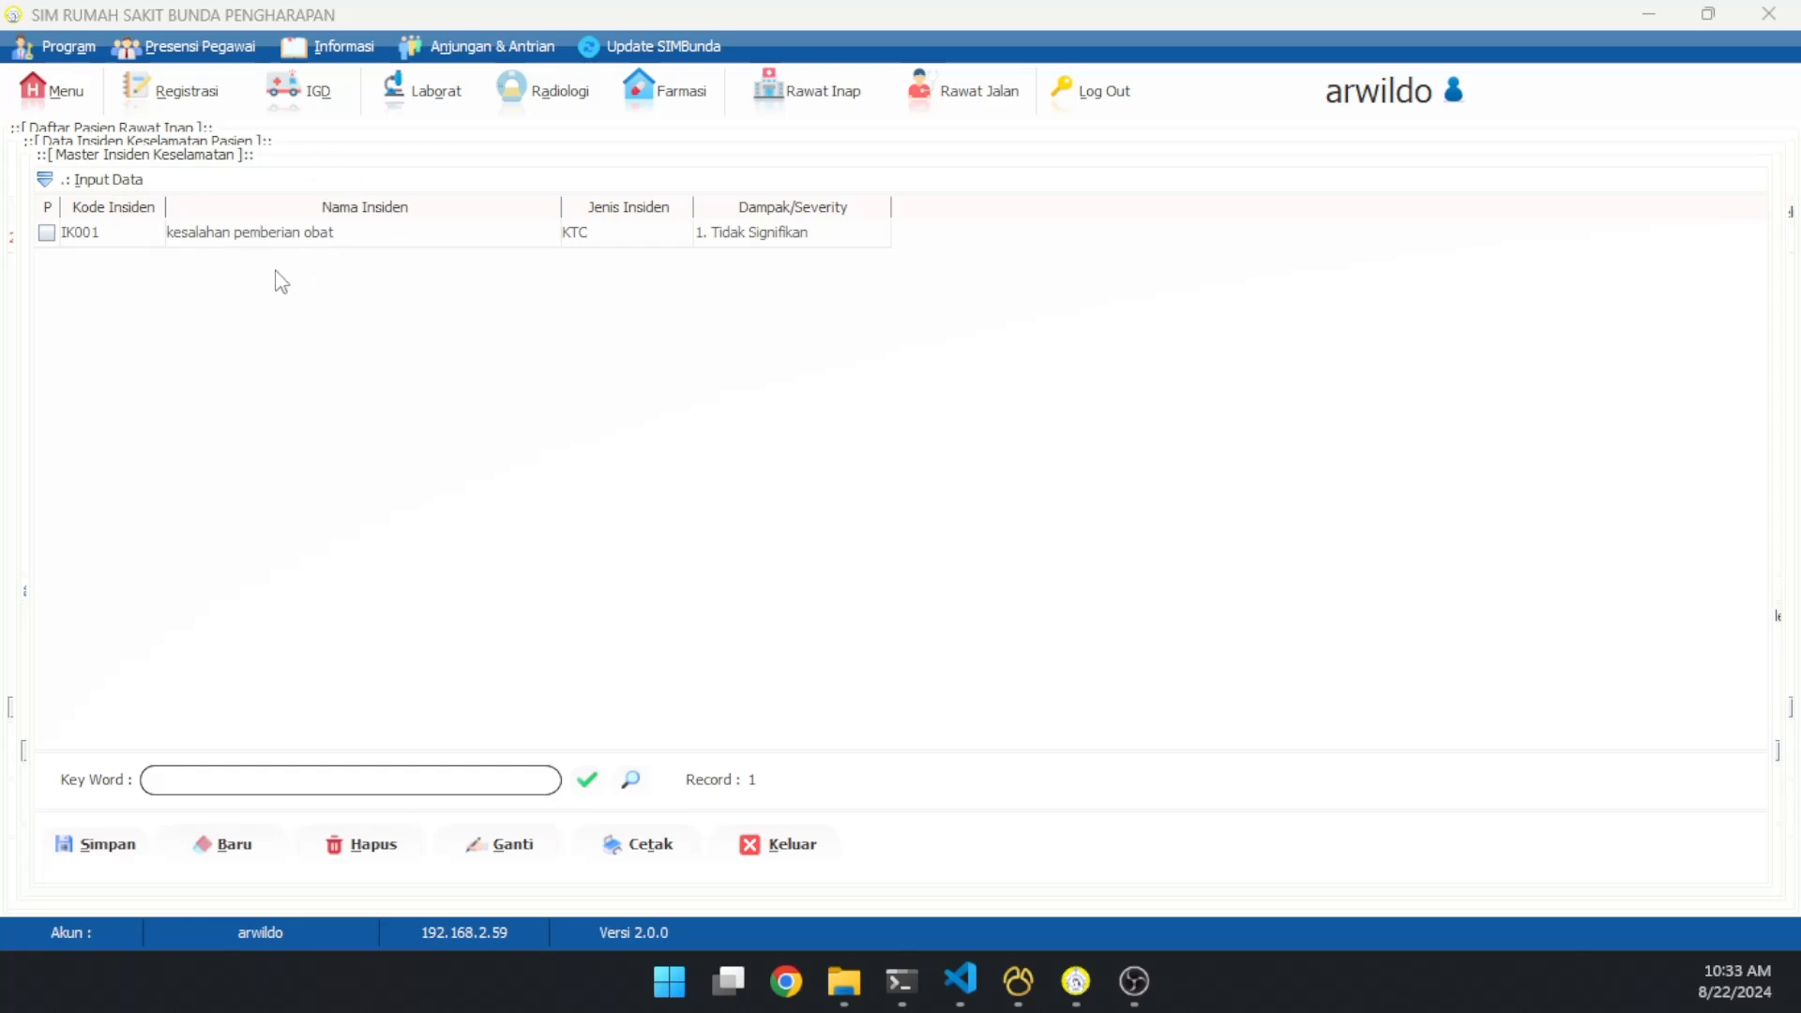
left_click(131, 186)
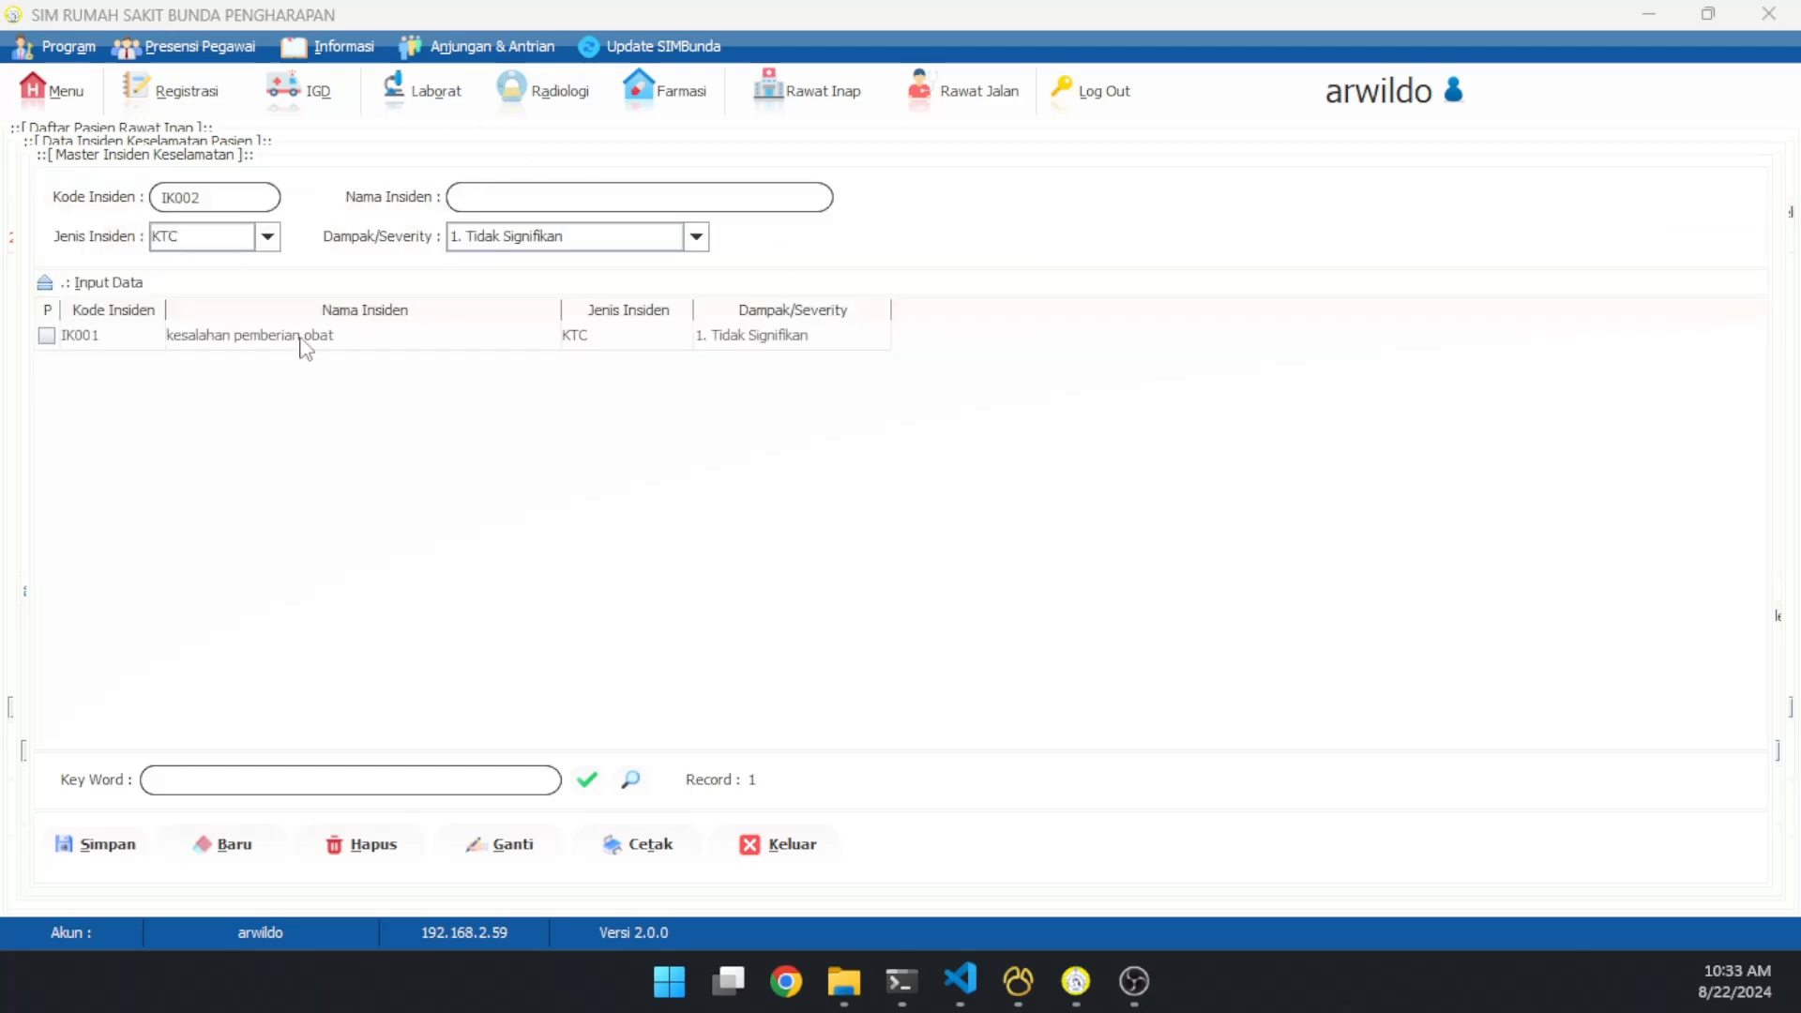
left_click(94, 284)
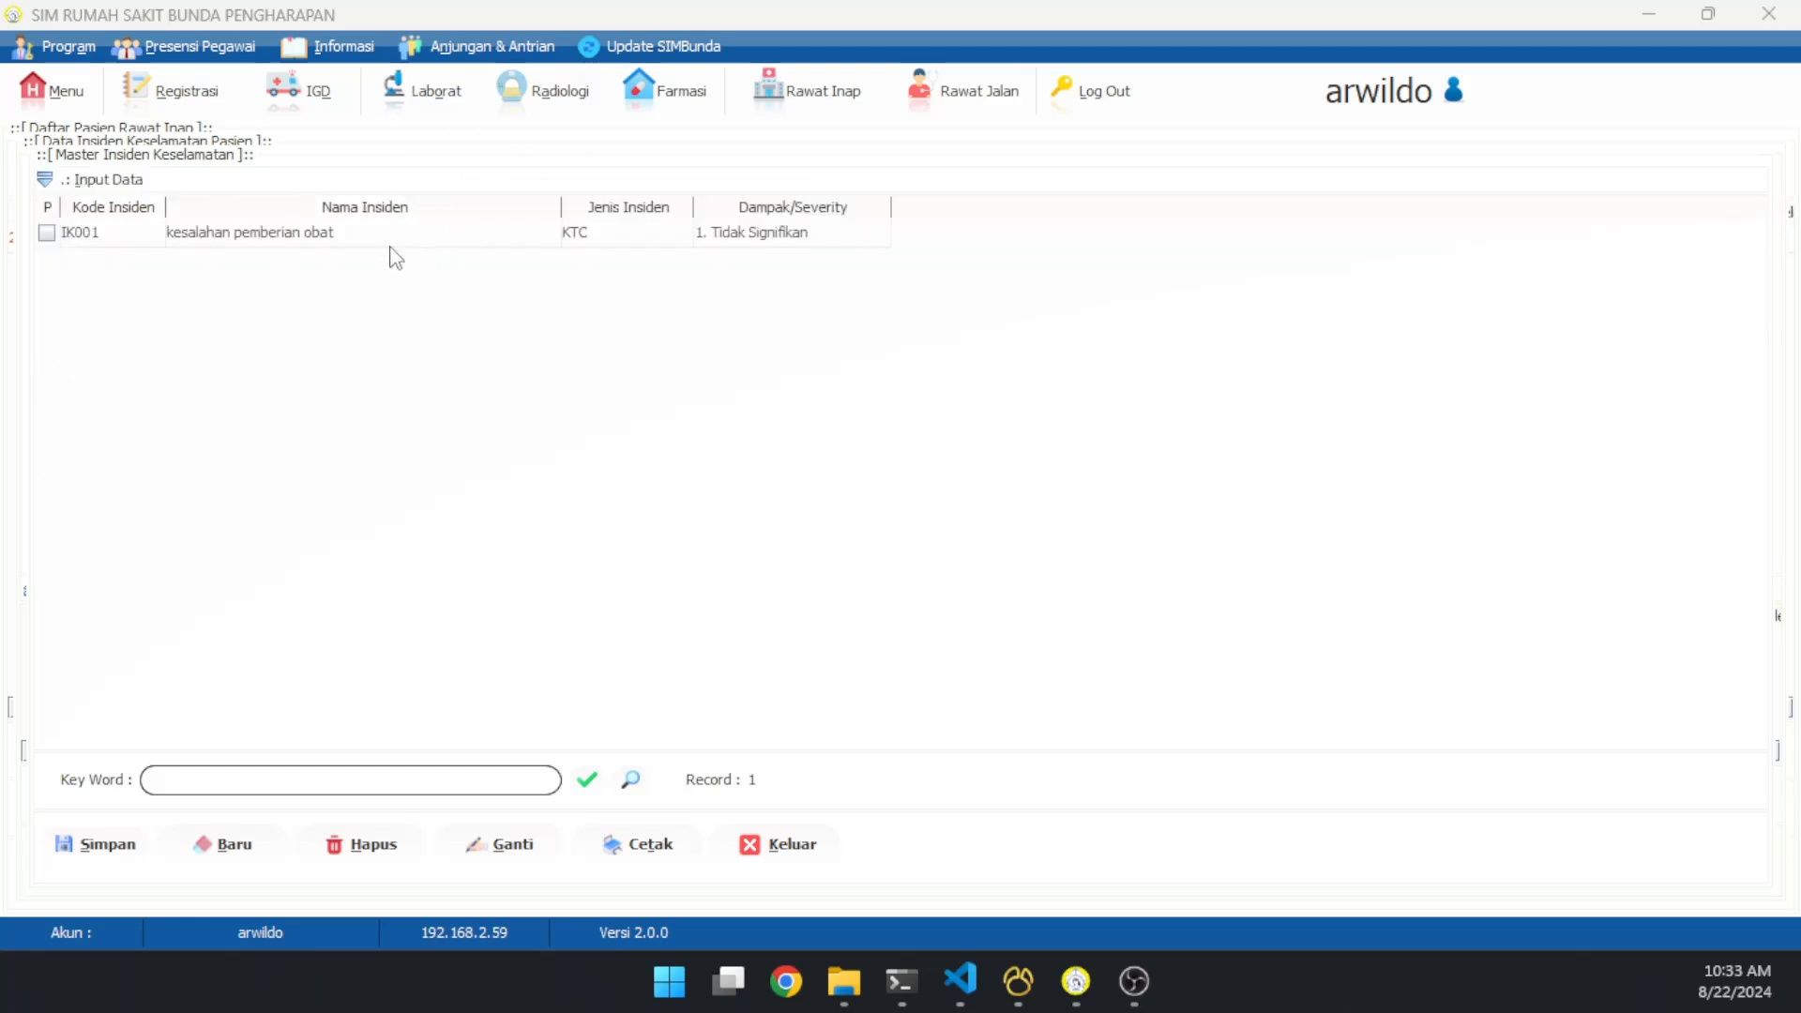
left_click(262, 244)
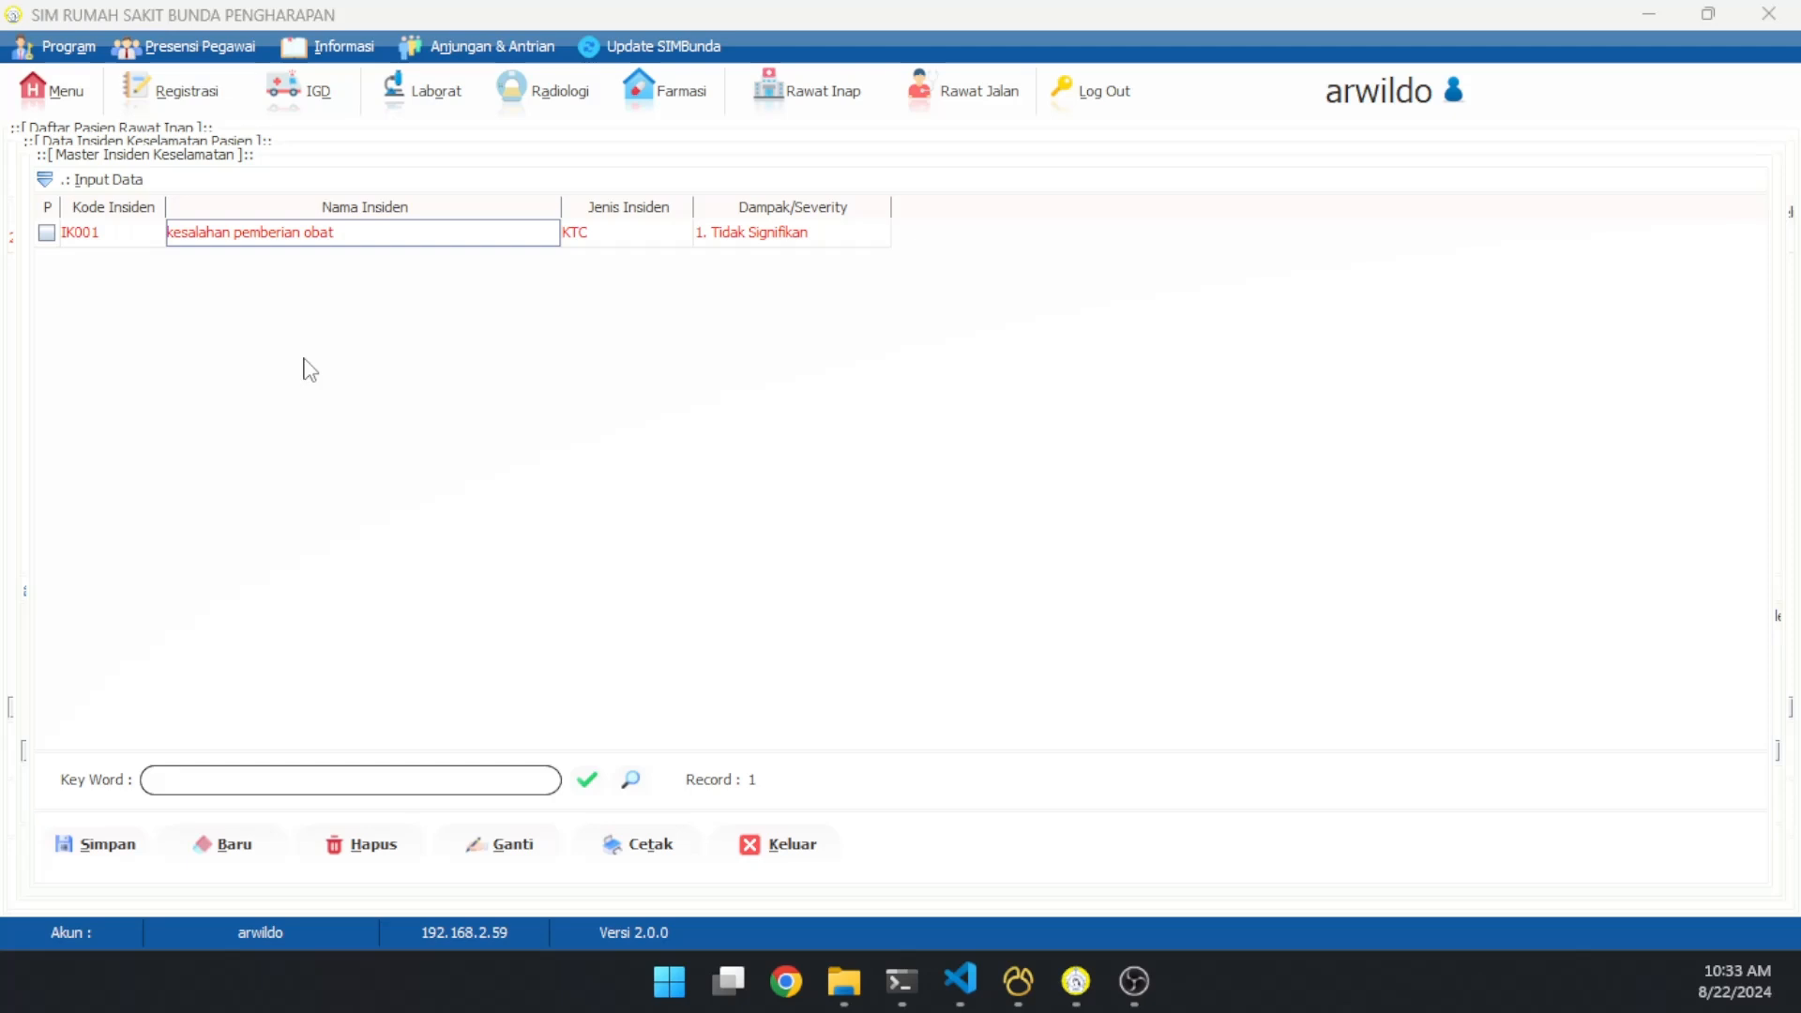
key("Return")
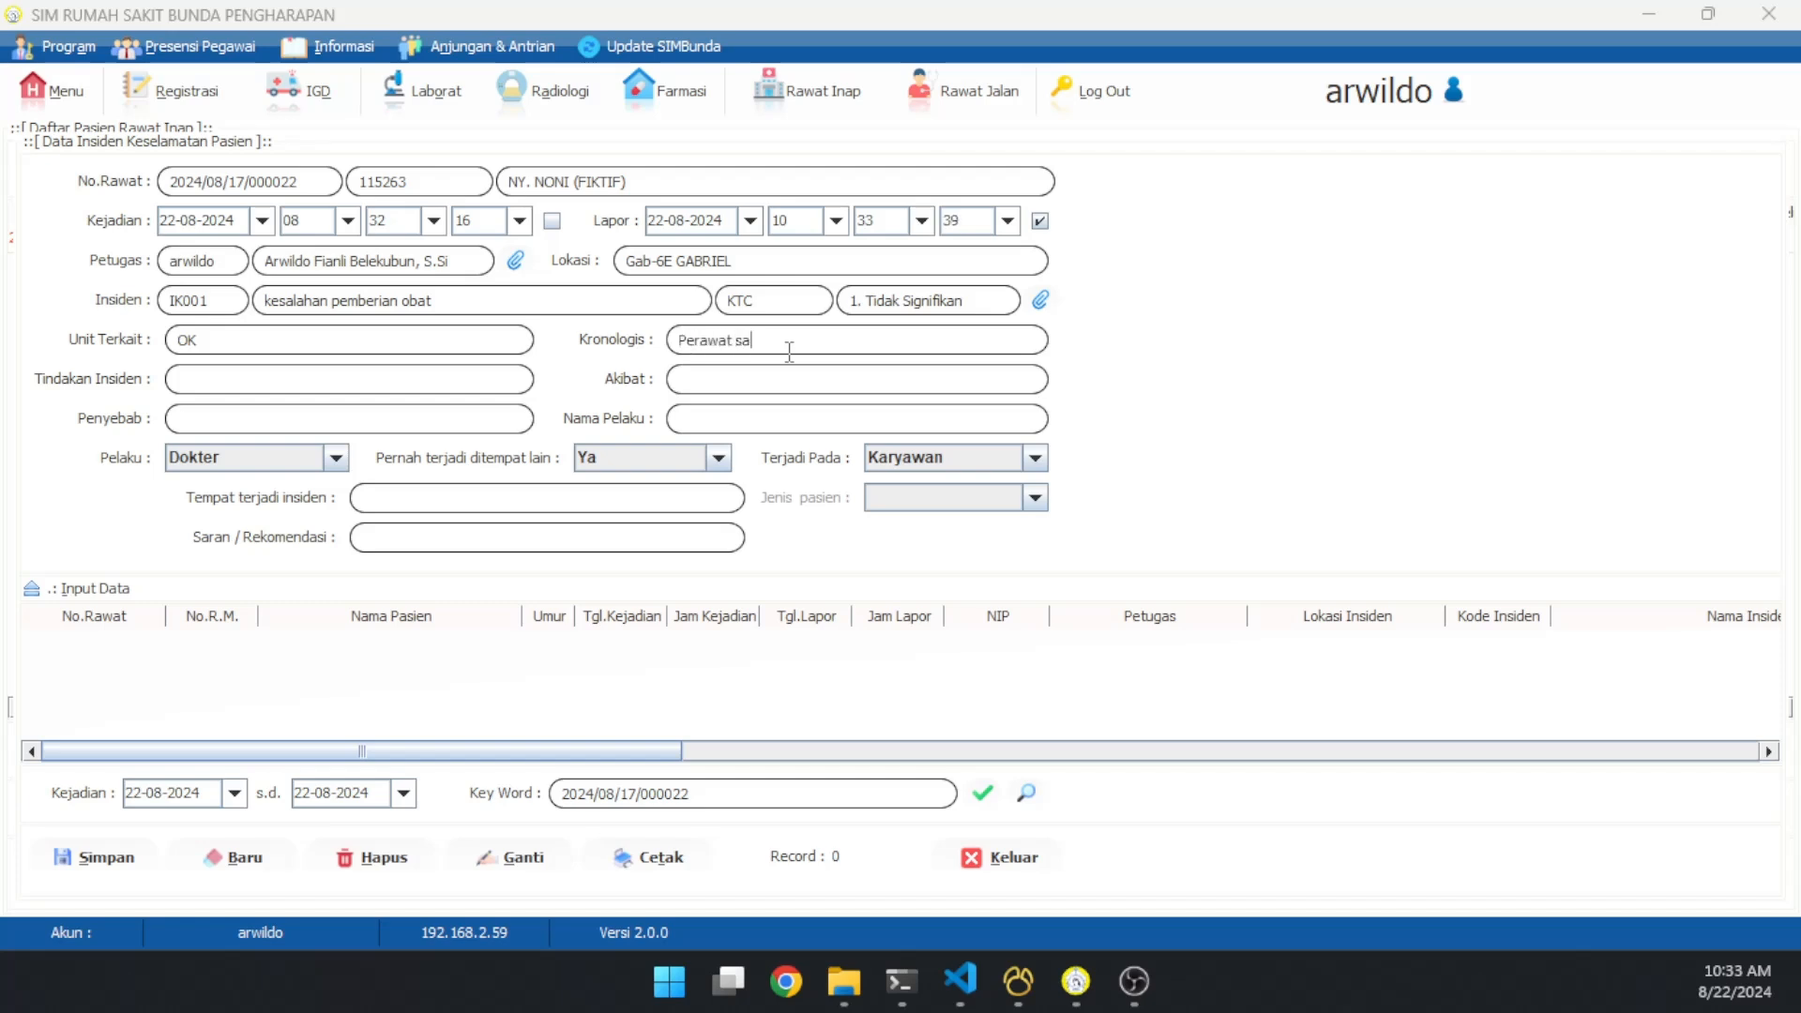
Fill in Unit Terkait as "OK", Kronologis as "Perawat salah memberikan obat" and Tindakan Insiden as "Pasien diberikan cairan A"
type("lah memberikan obat")
left_click(424, 379)
type("Pasien diberikan cairan A")
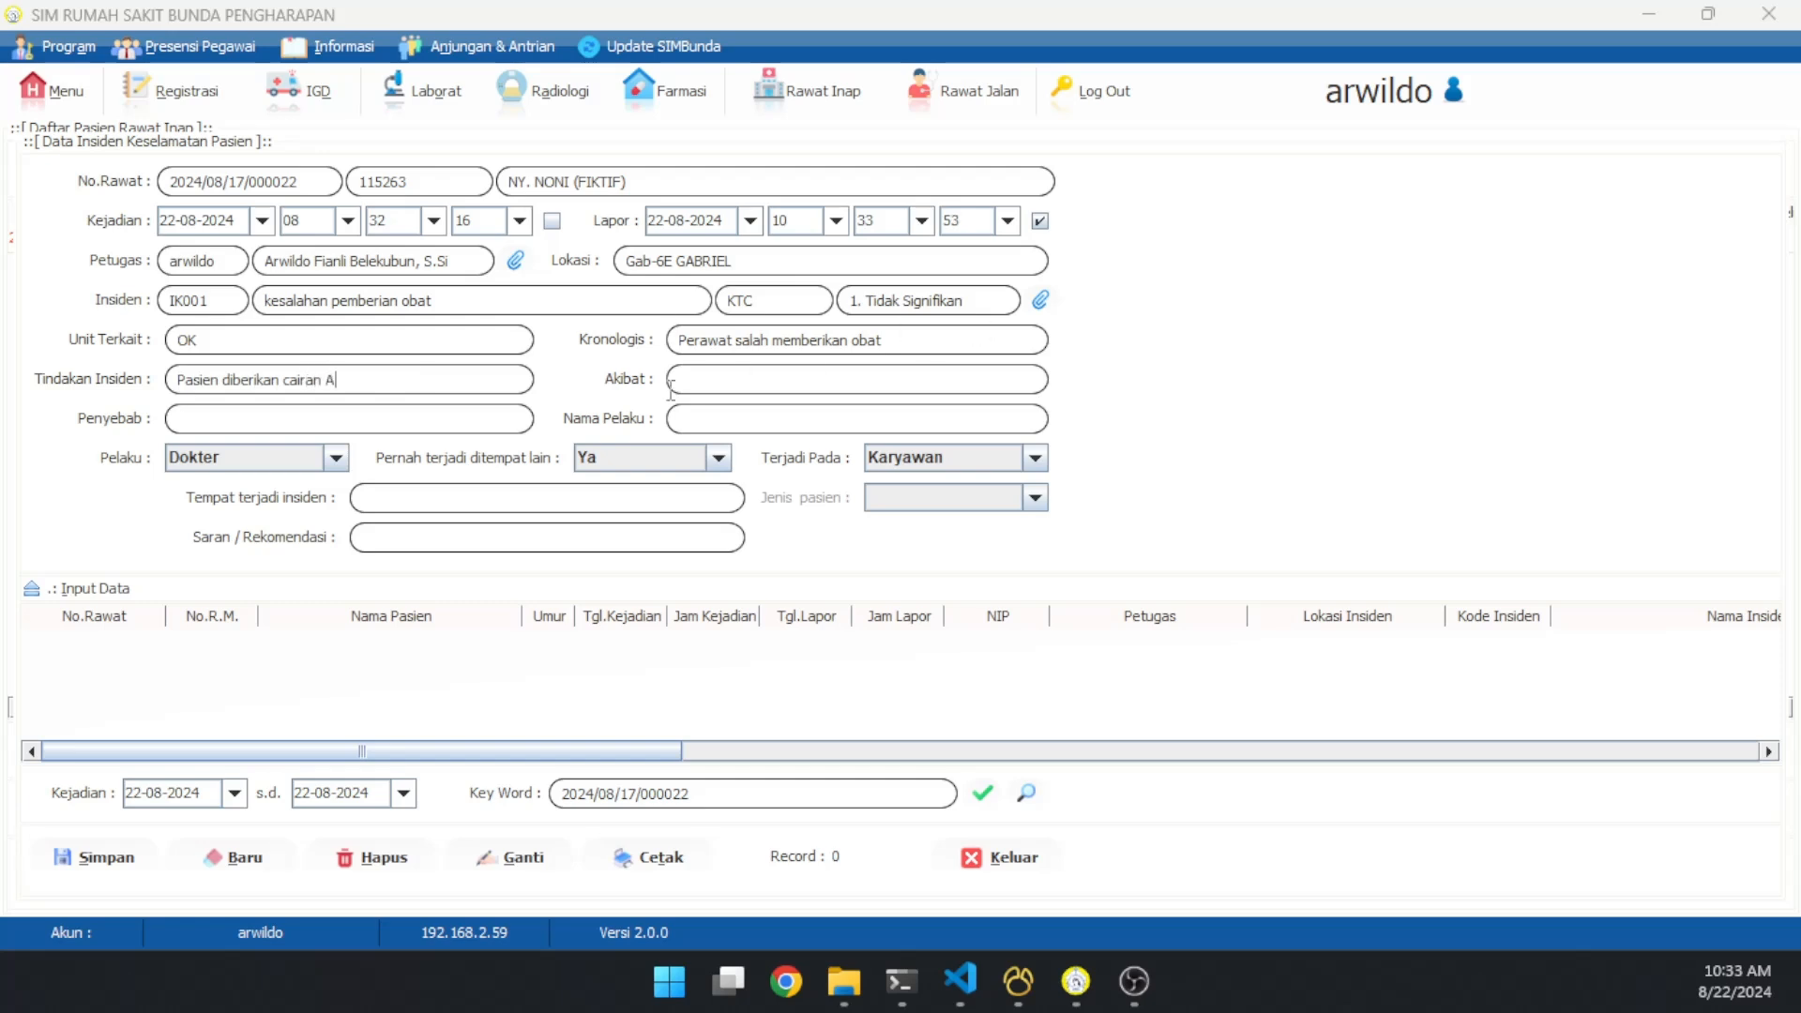
Enter "Pasien mual dan deman" as Akibat and "1. Perawat mengantuk, 2. Botol obat hampir sama, 3.." as Penyebab
left_click(672, 388)
type("Pasien mual dan deman")
left_click(197, 424)
type("mengantuk, 2. Botol obat hampir sama, 3")
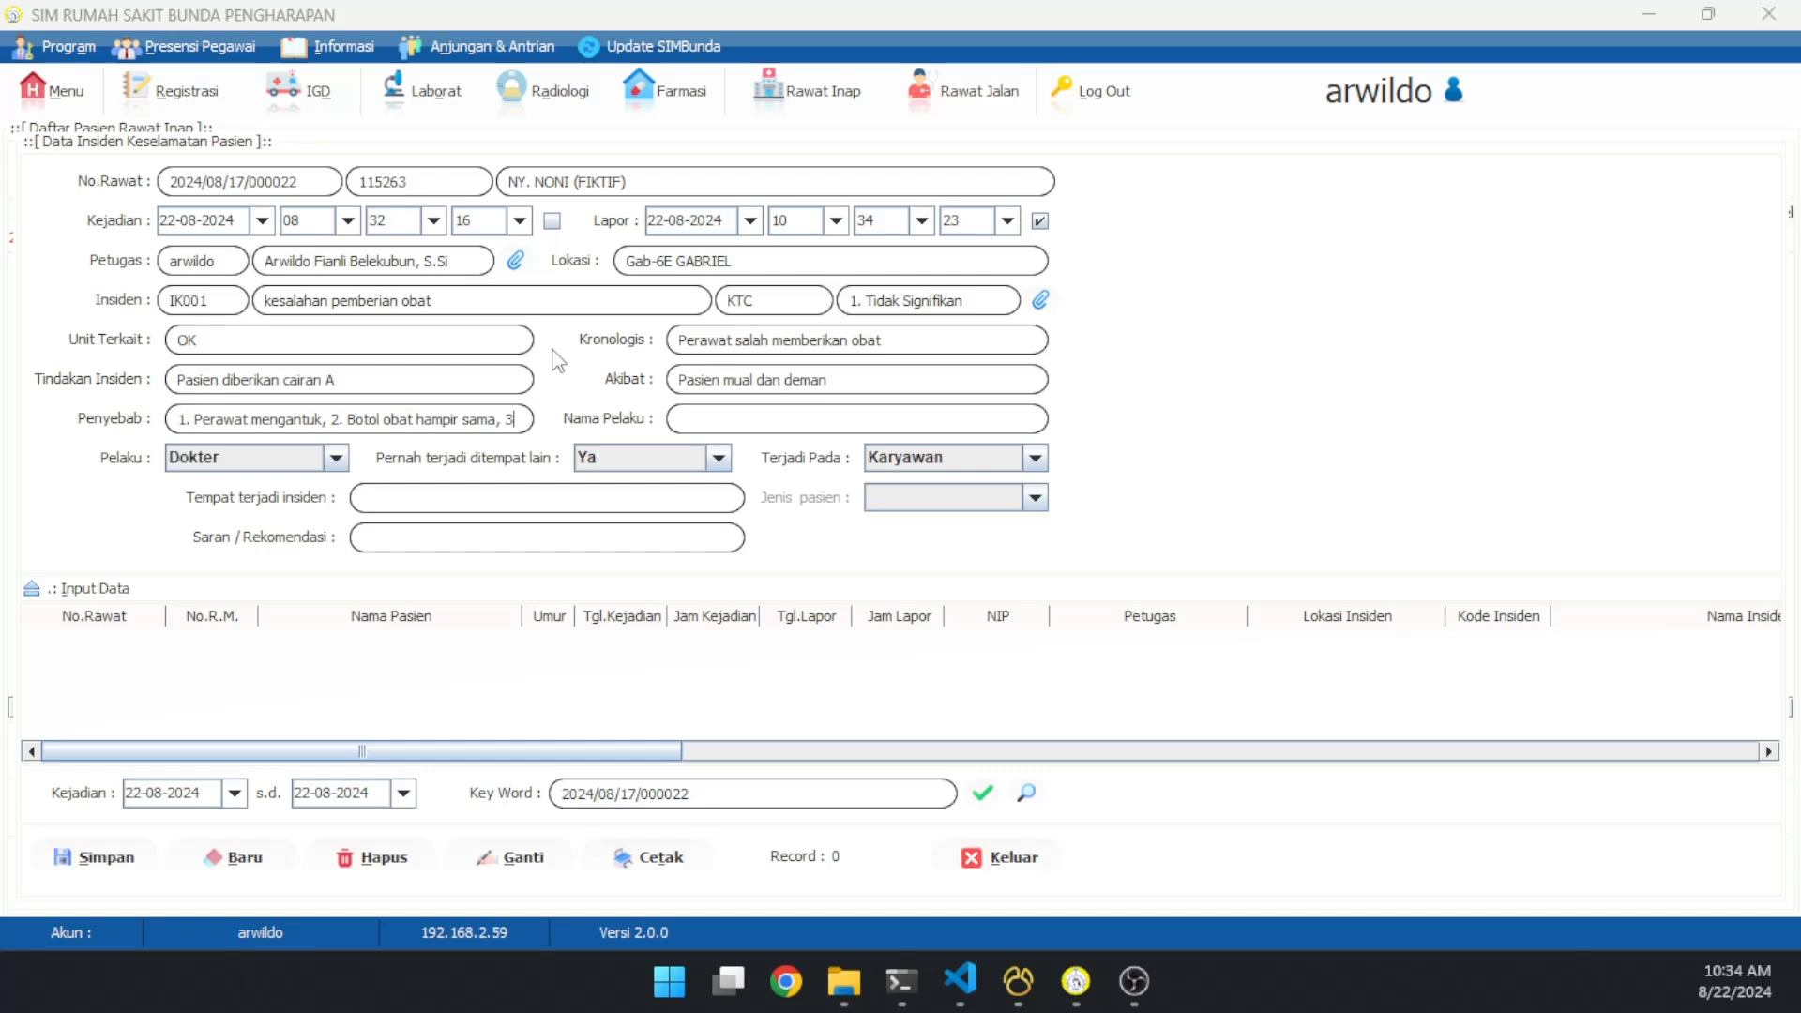
type("..")
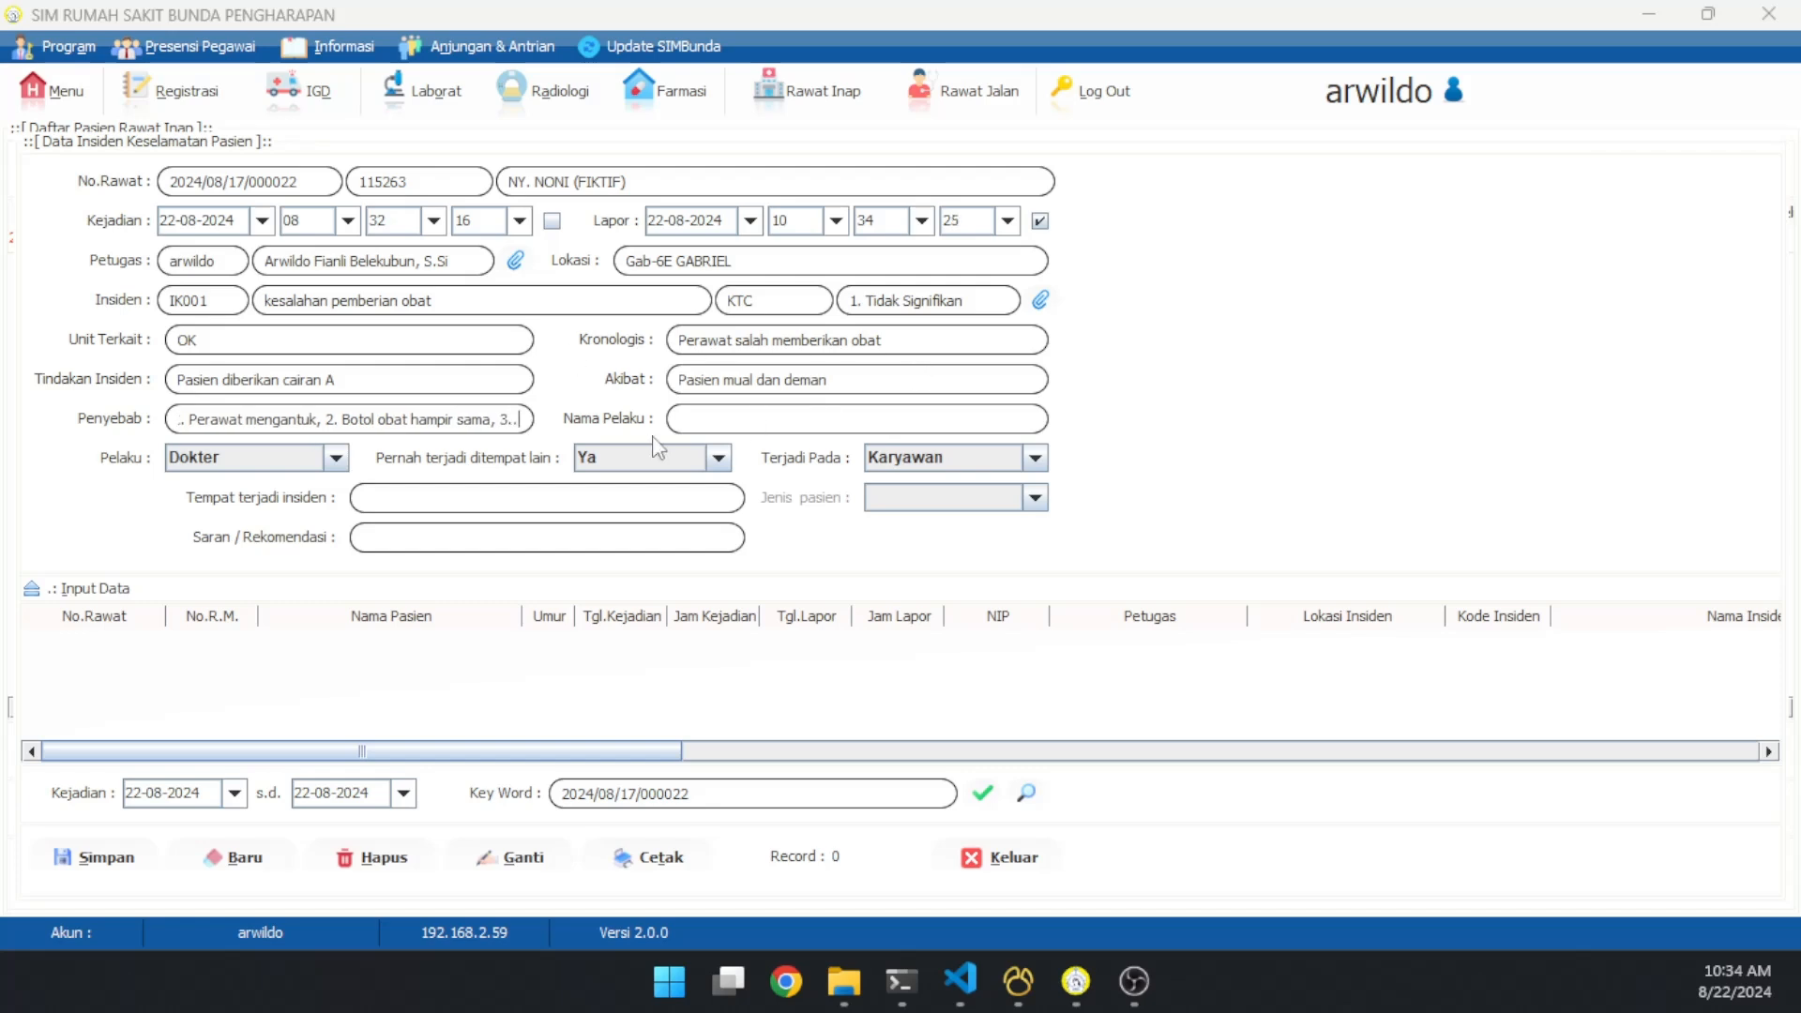
Enter the responsible person's name in Nama Pelaku and set Pelaku to Perawat / Bidan
left_click(684, 419)
left_click(220, 463)
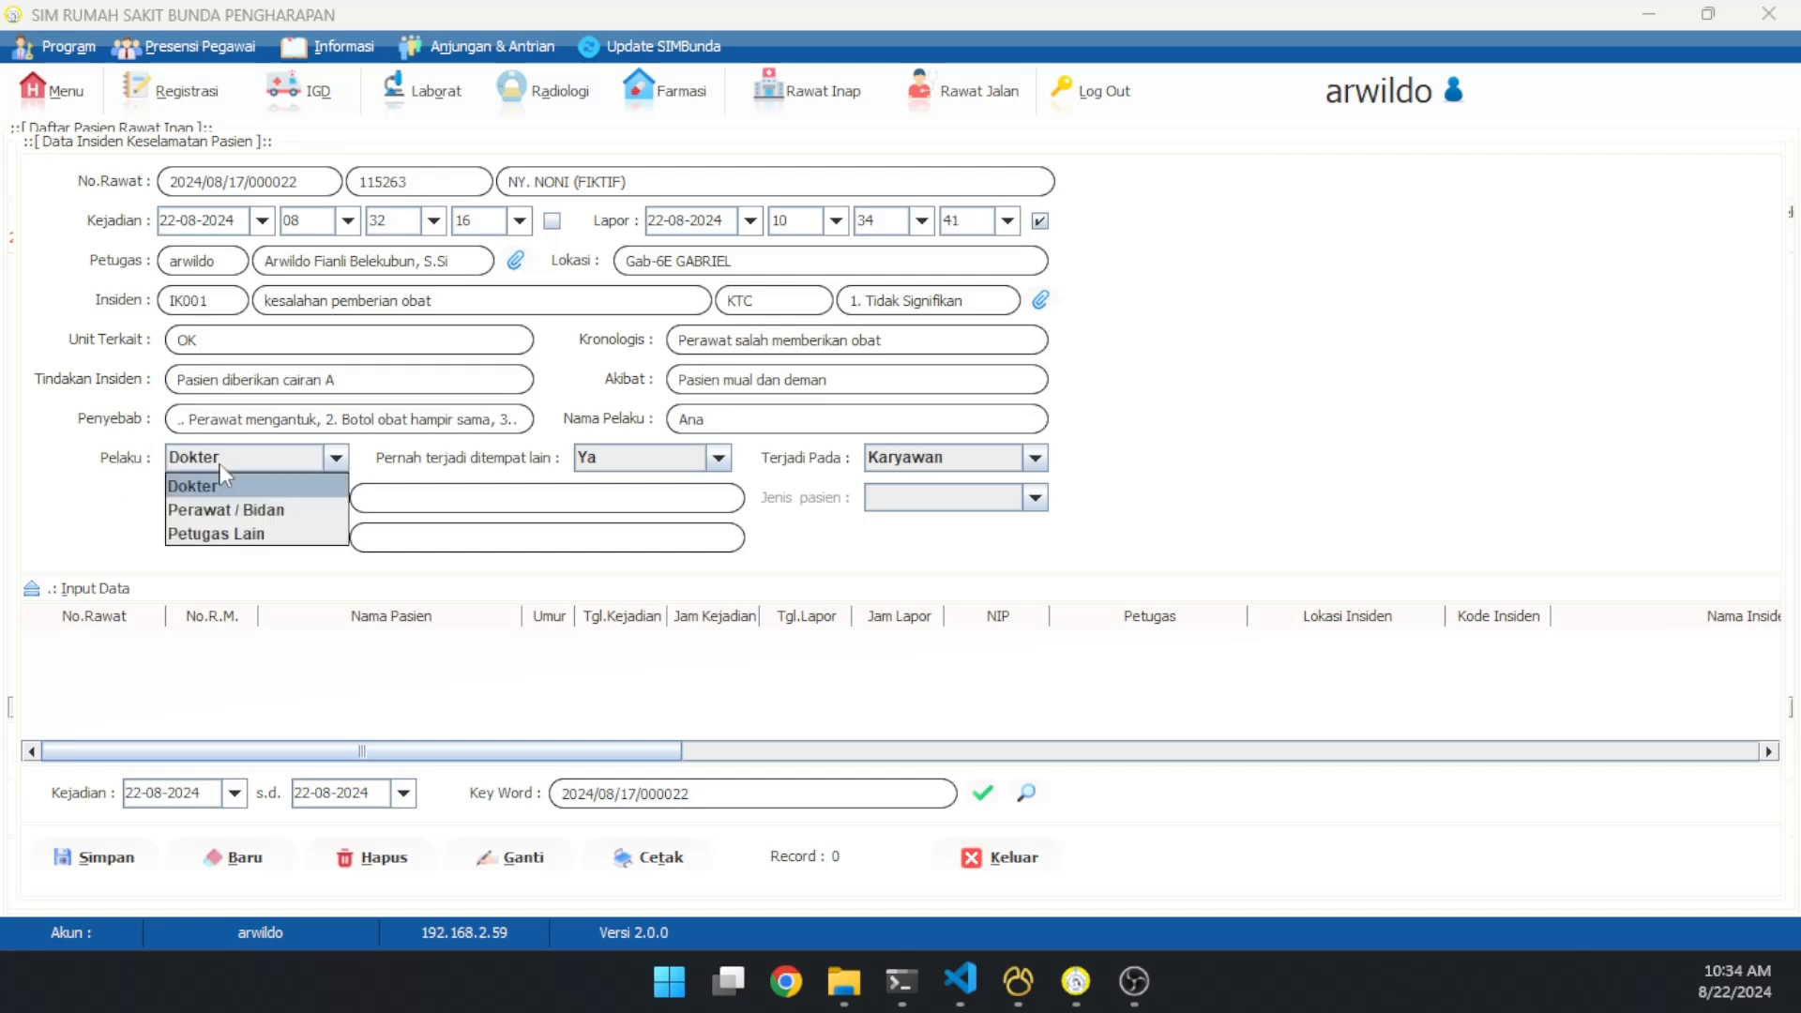
left_click(279, 514)
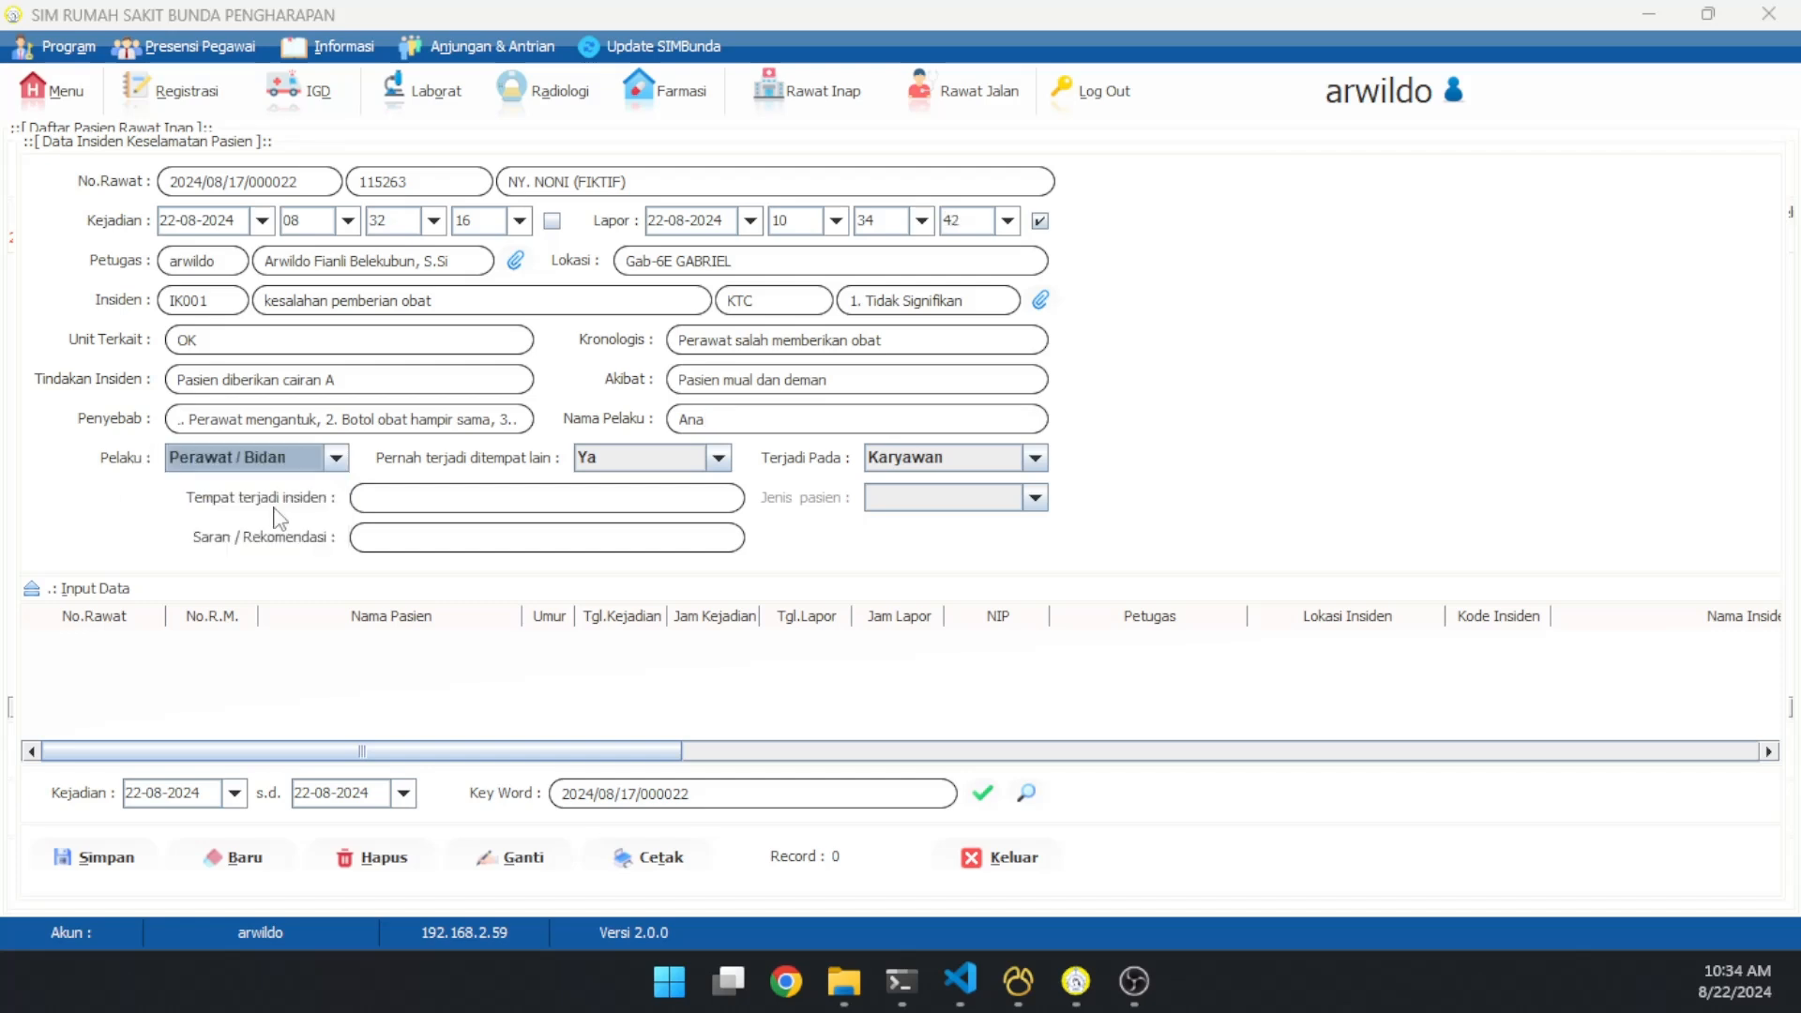
Choose Ya for Pernah terjadi ditempat lain, Pasien for Terjadi Pada and Kandungan for Jenis pasien
left_click(610, 461)
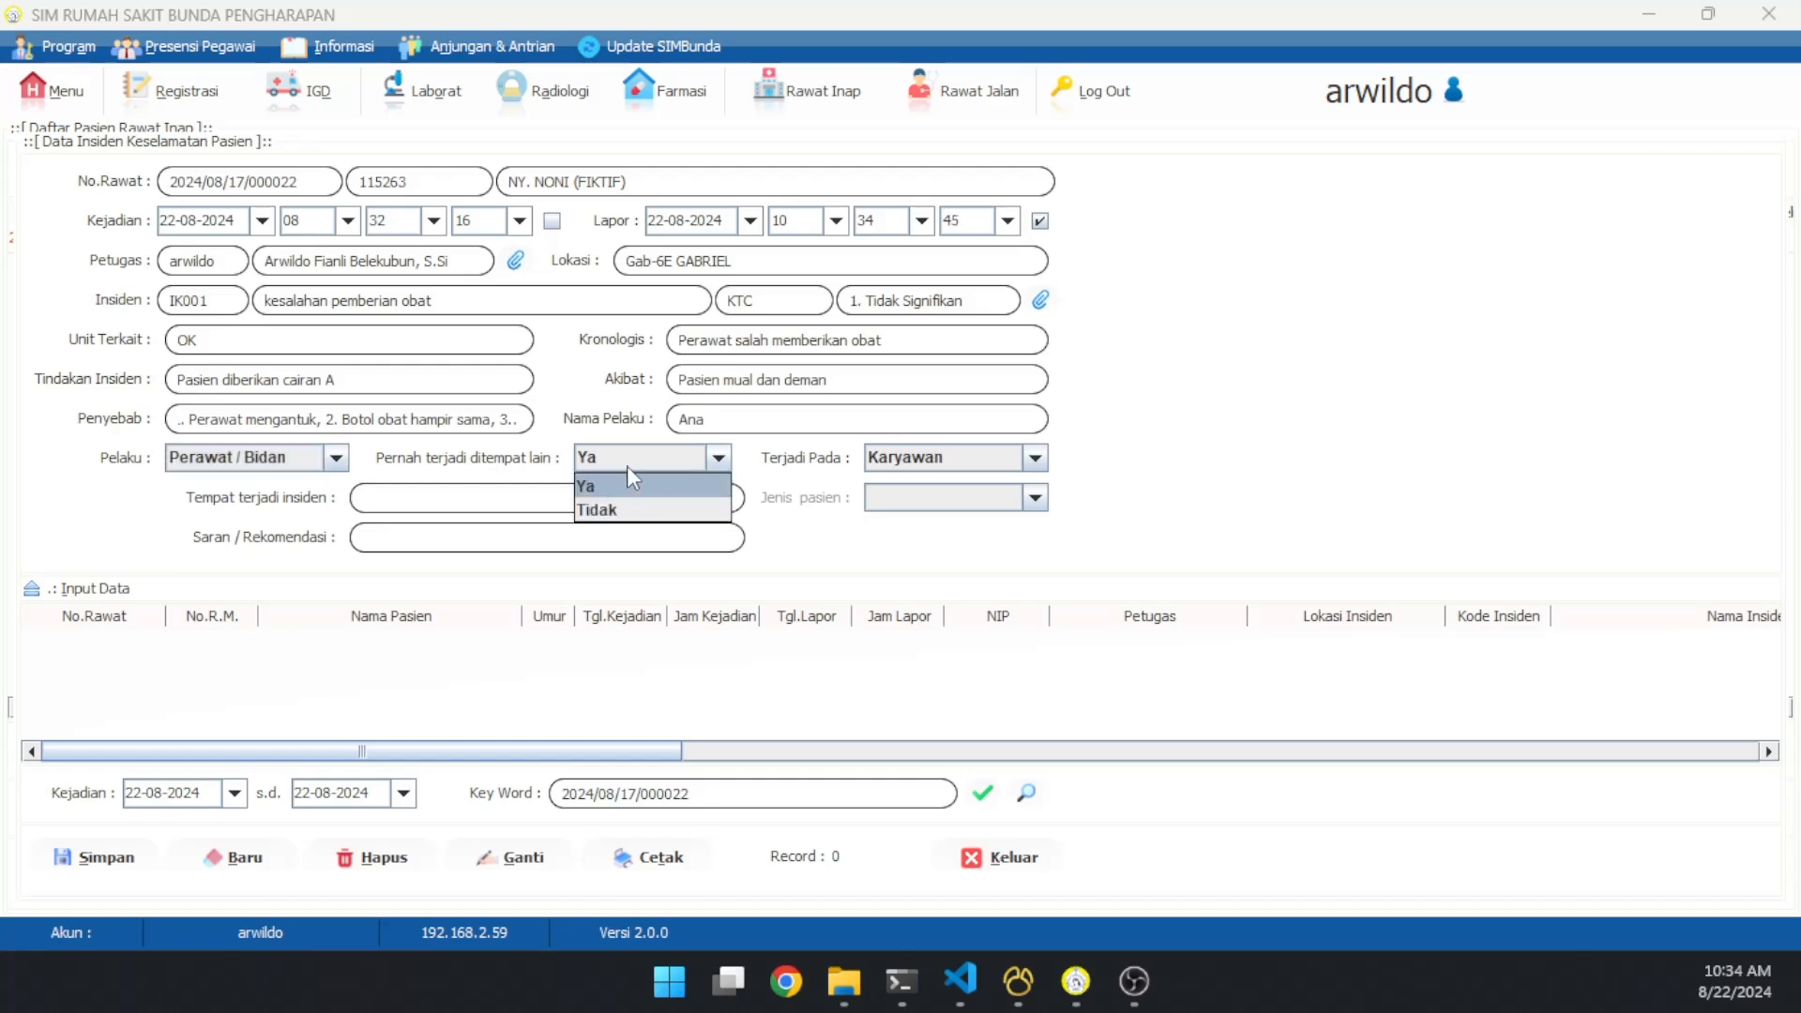
left_click(626, 465)
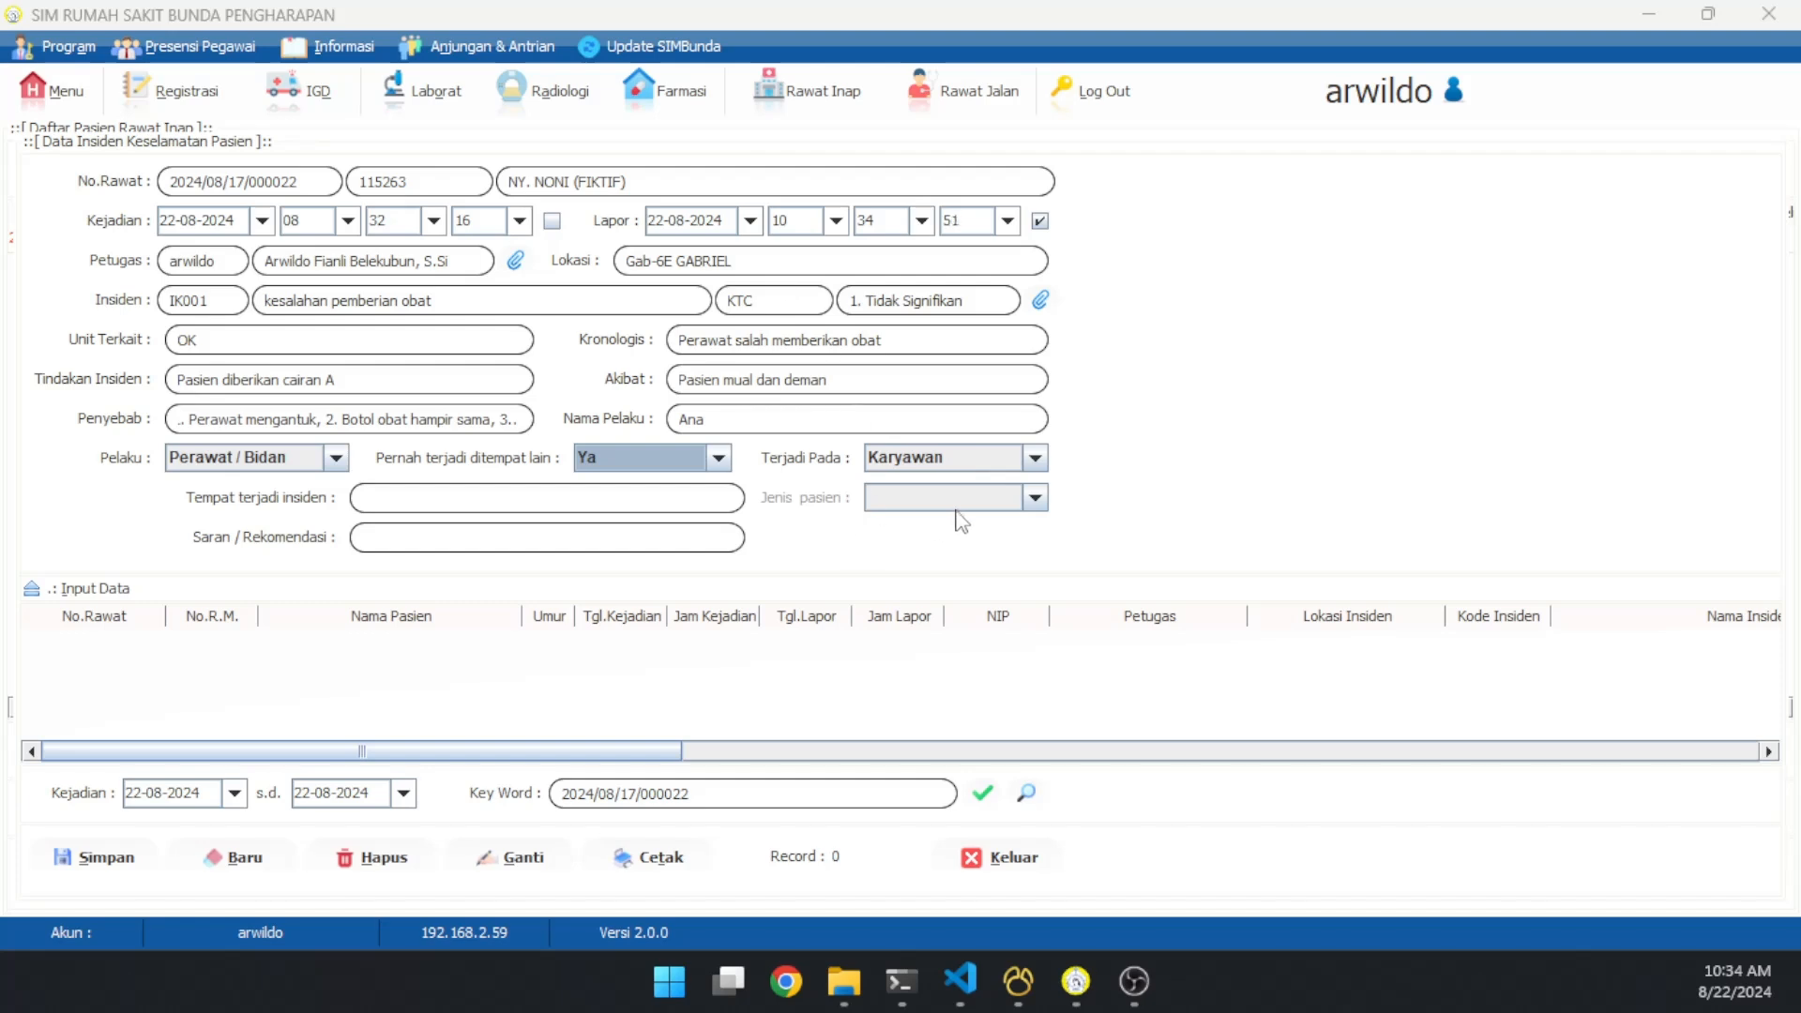
left_click(933, 459)
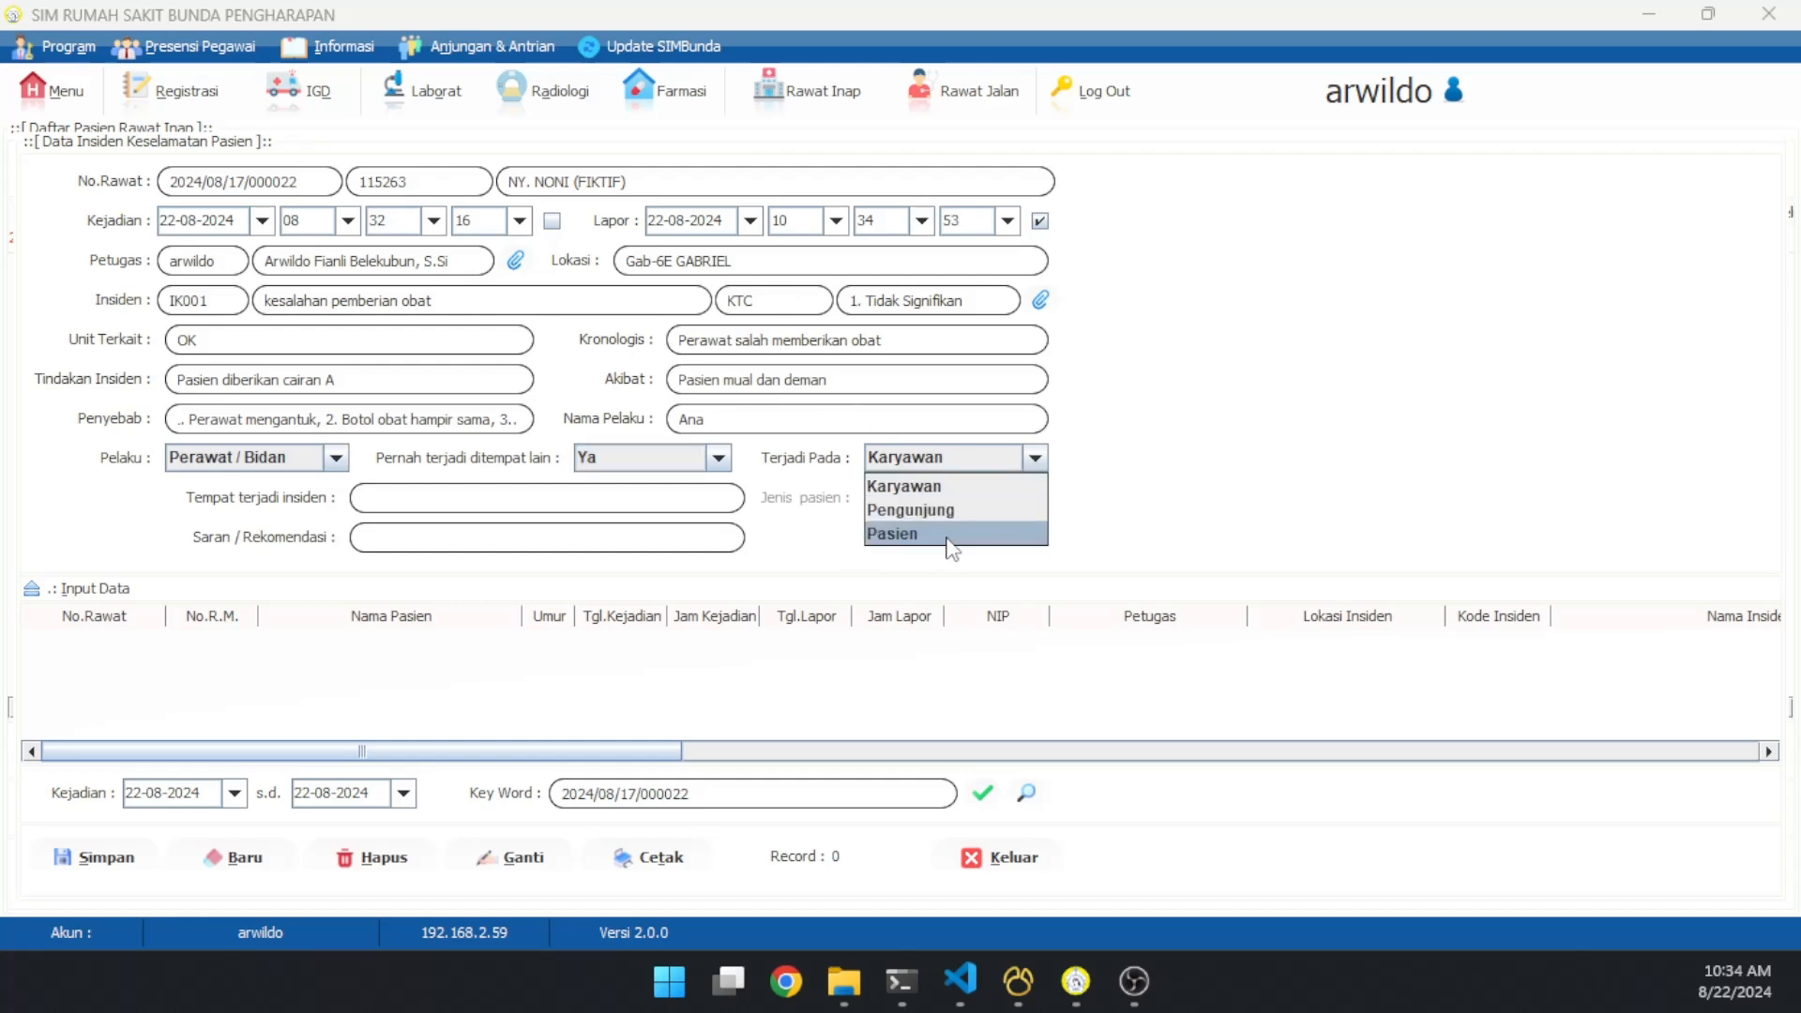
left_click(937, 530)
left_click(966, 499)
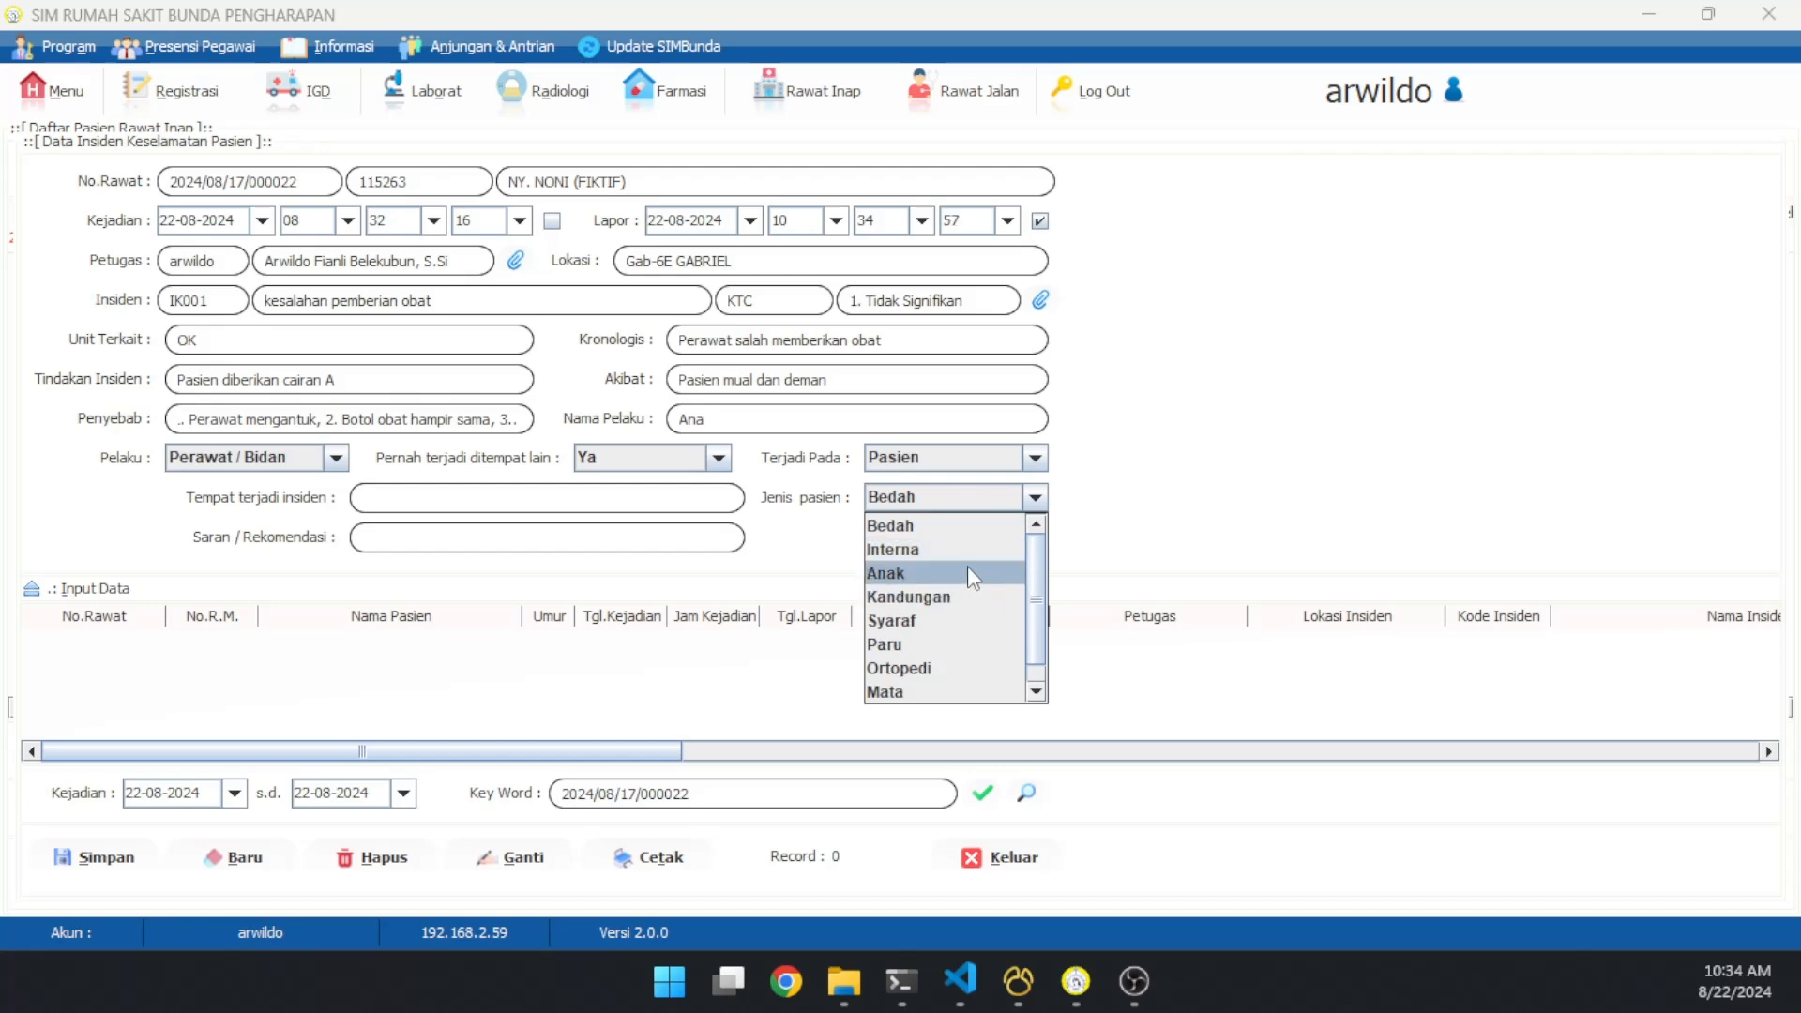
left_click(964, 598)
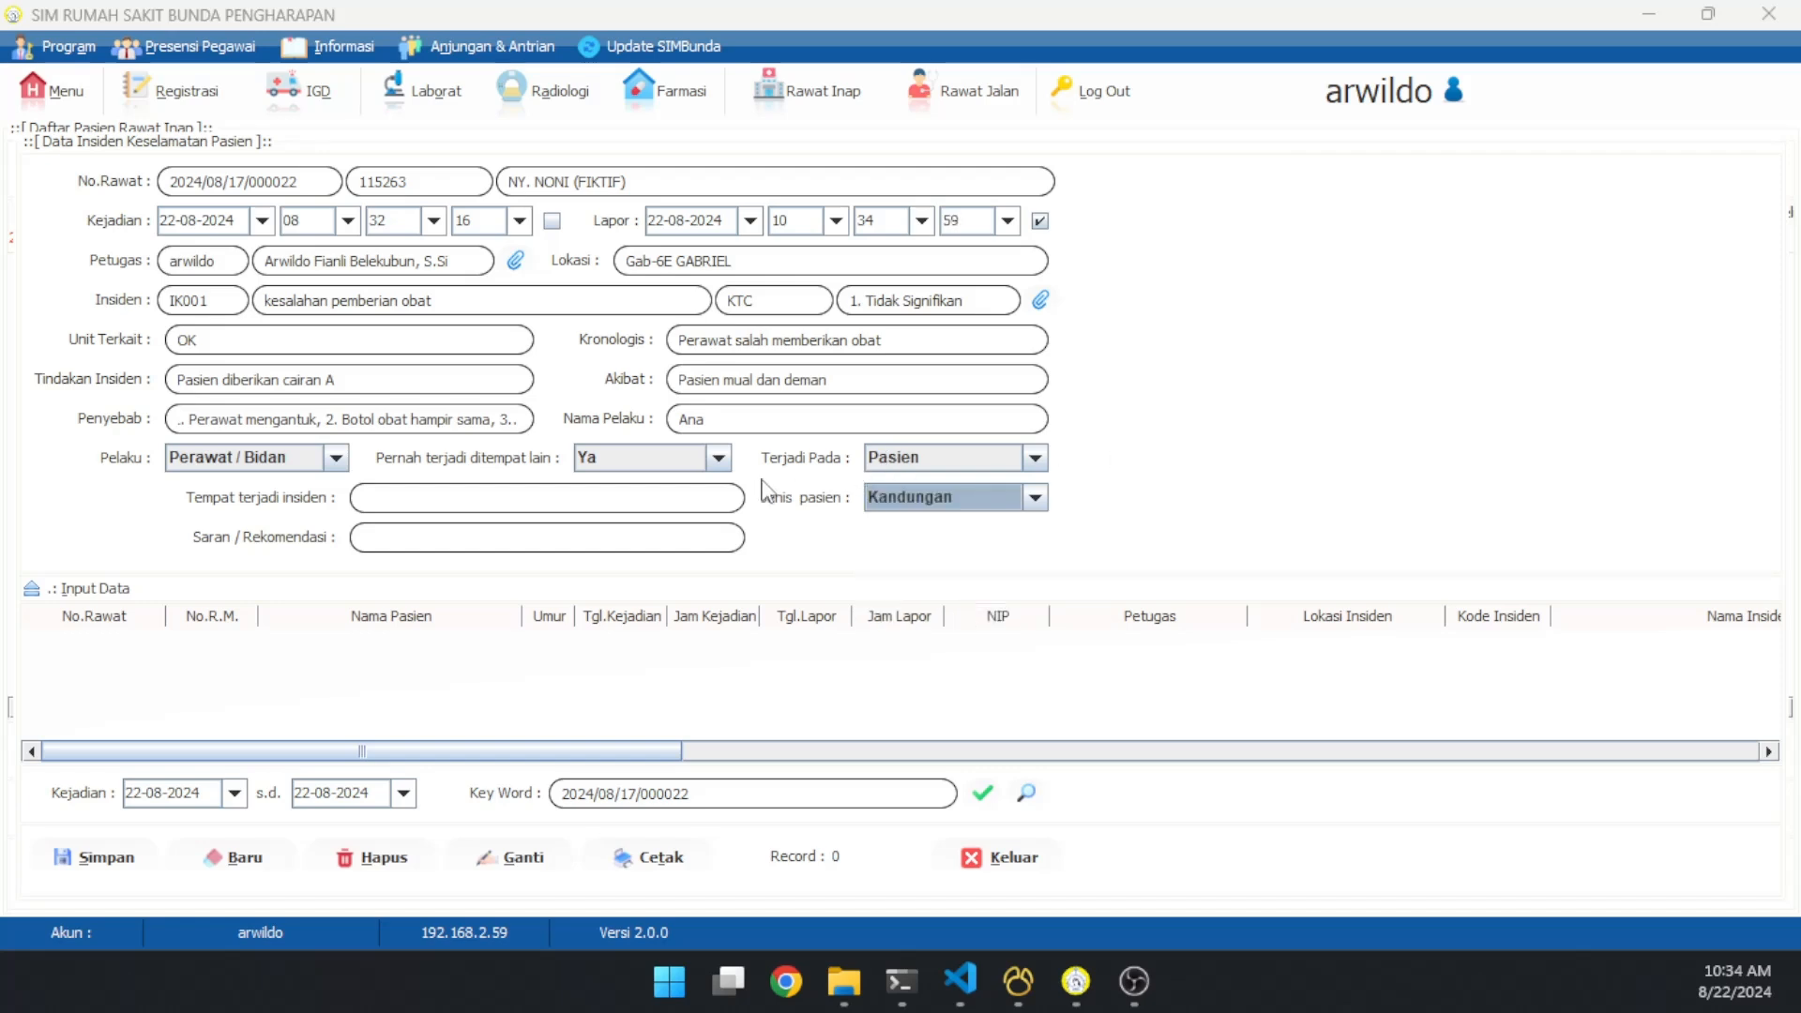
Enter "Pada ruang transfer OK dekat toilet" as Tempat terjadi insiden
left_click(409, 501)
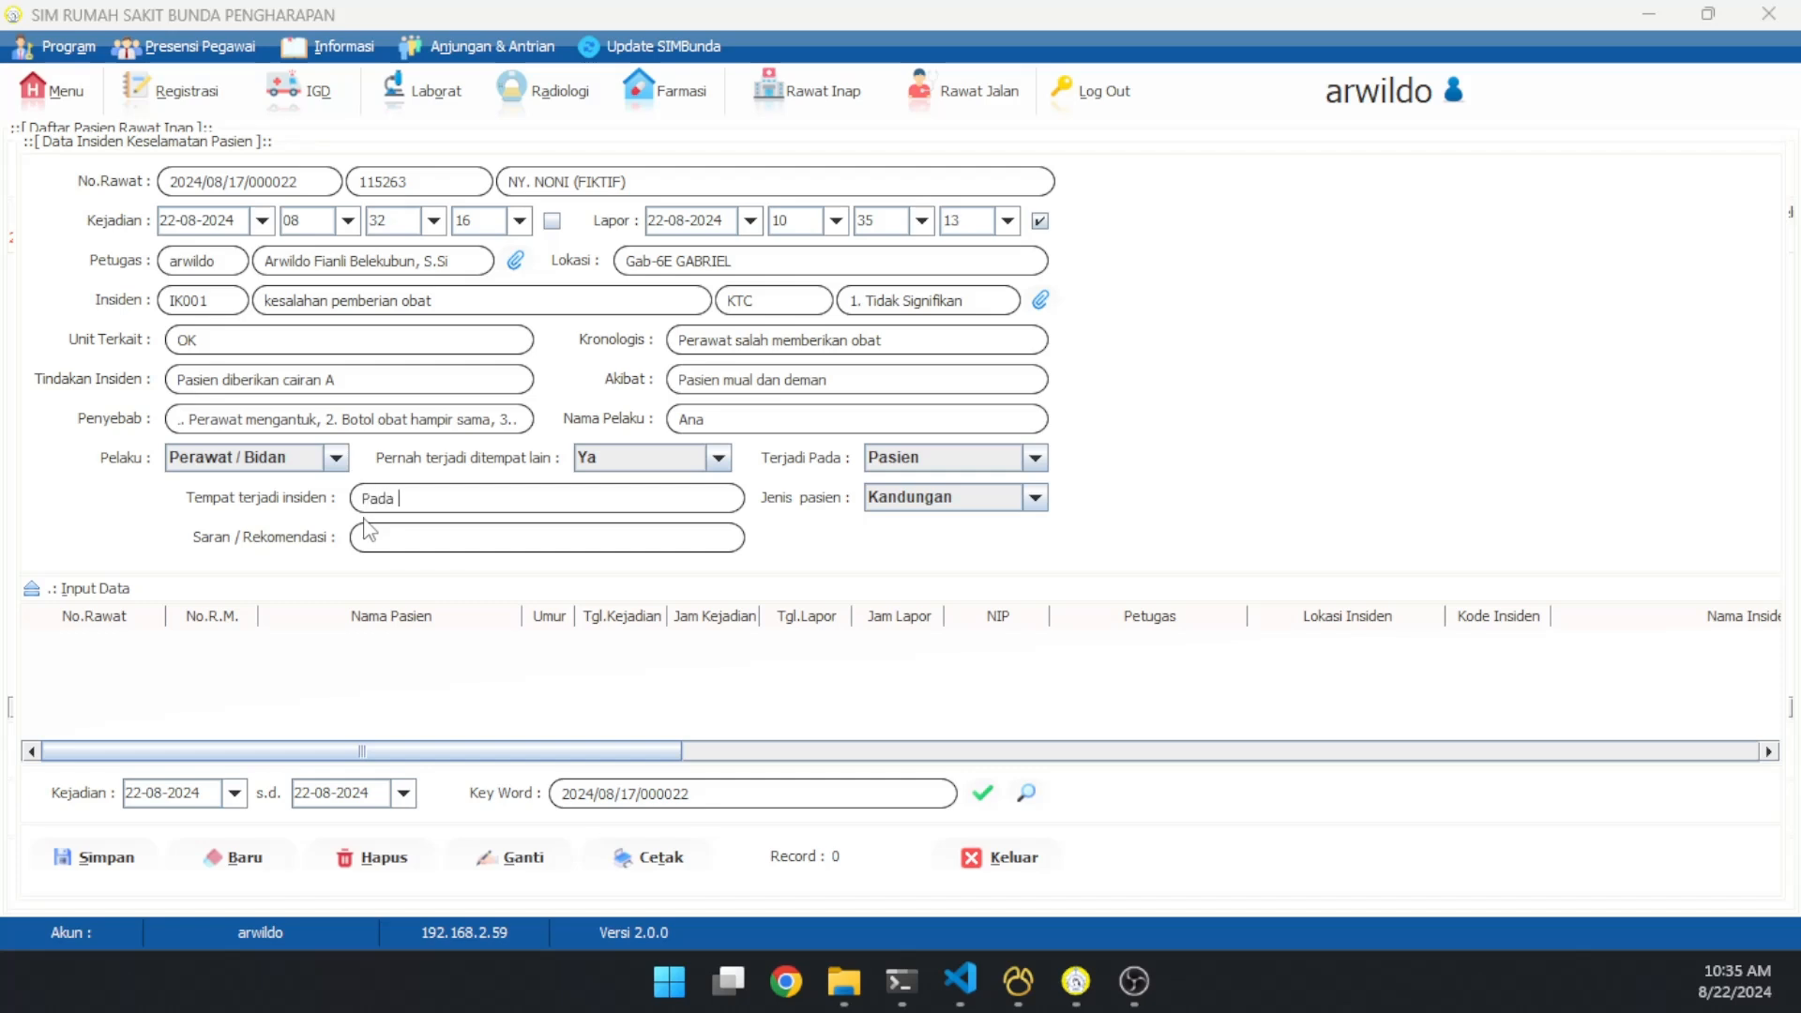
type("ang transfer OK dekat toilet")
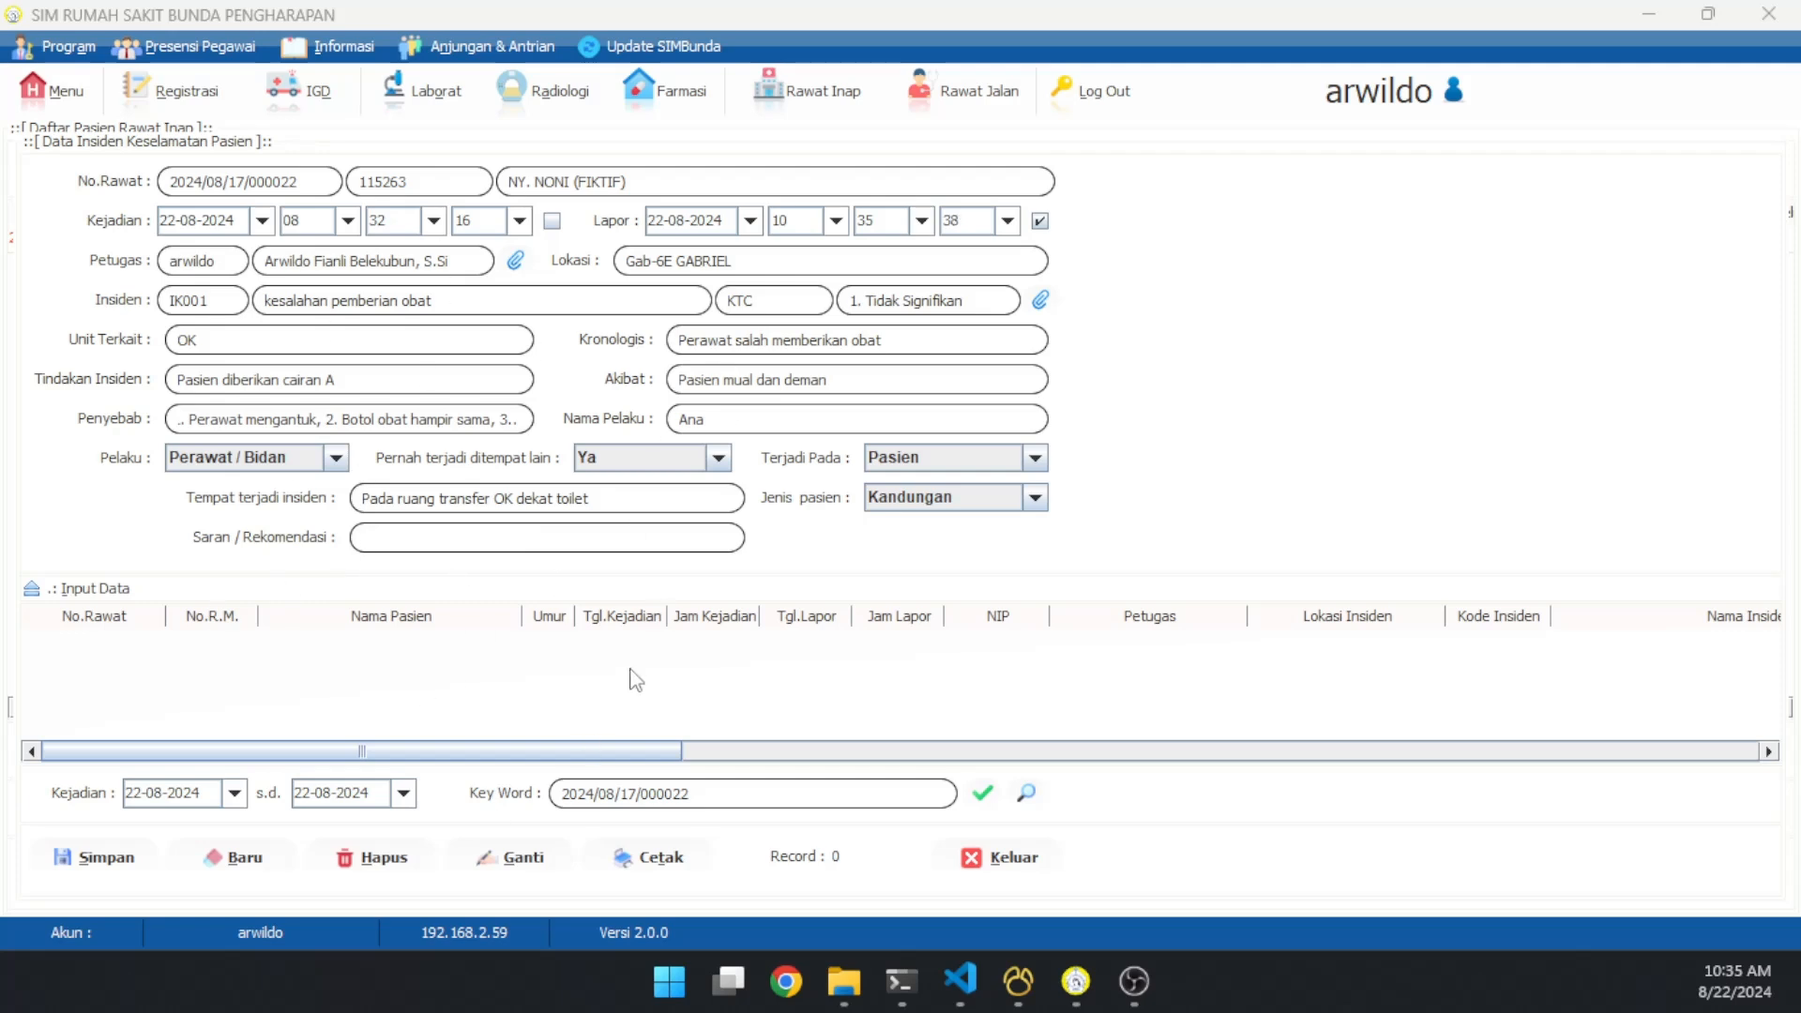
Enter Saran / Rekomendasi "Dilakukan pelatihan, perawat dianjurkan minum kopi, obat yang hampir sama diganti warna botolnya" and save the incident record
type("Dilakukan pelatihan, perawat d")
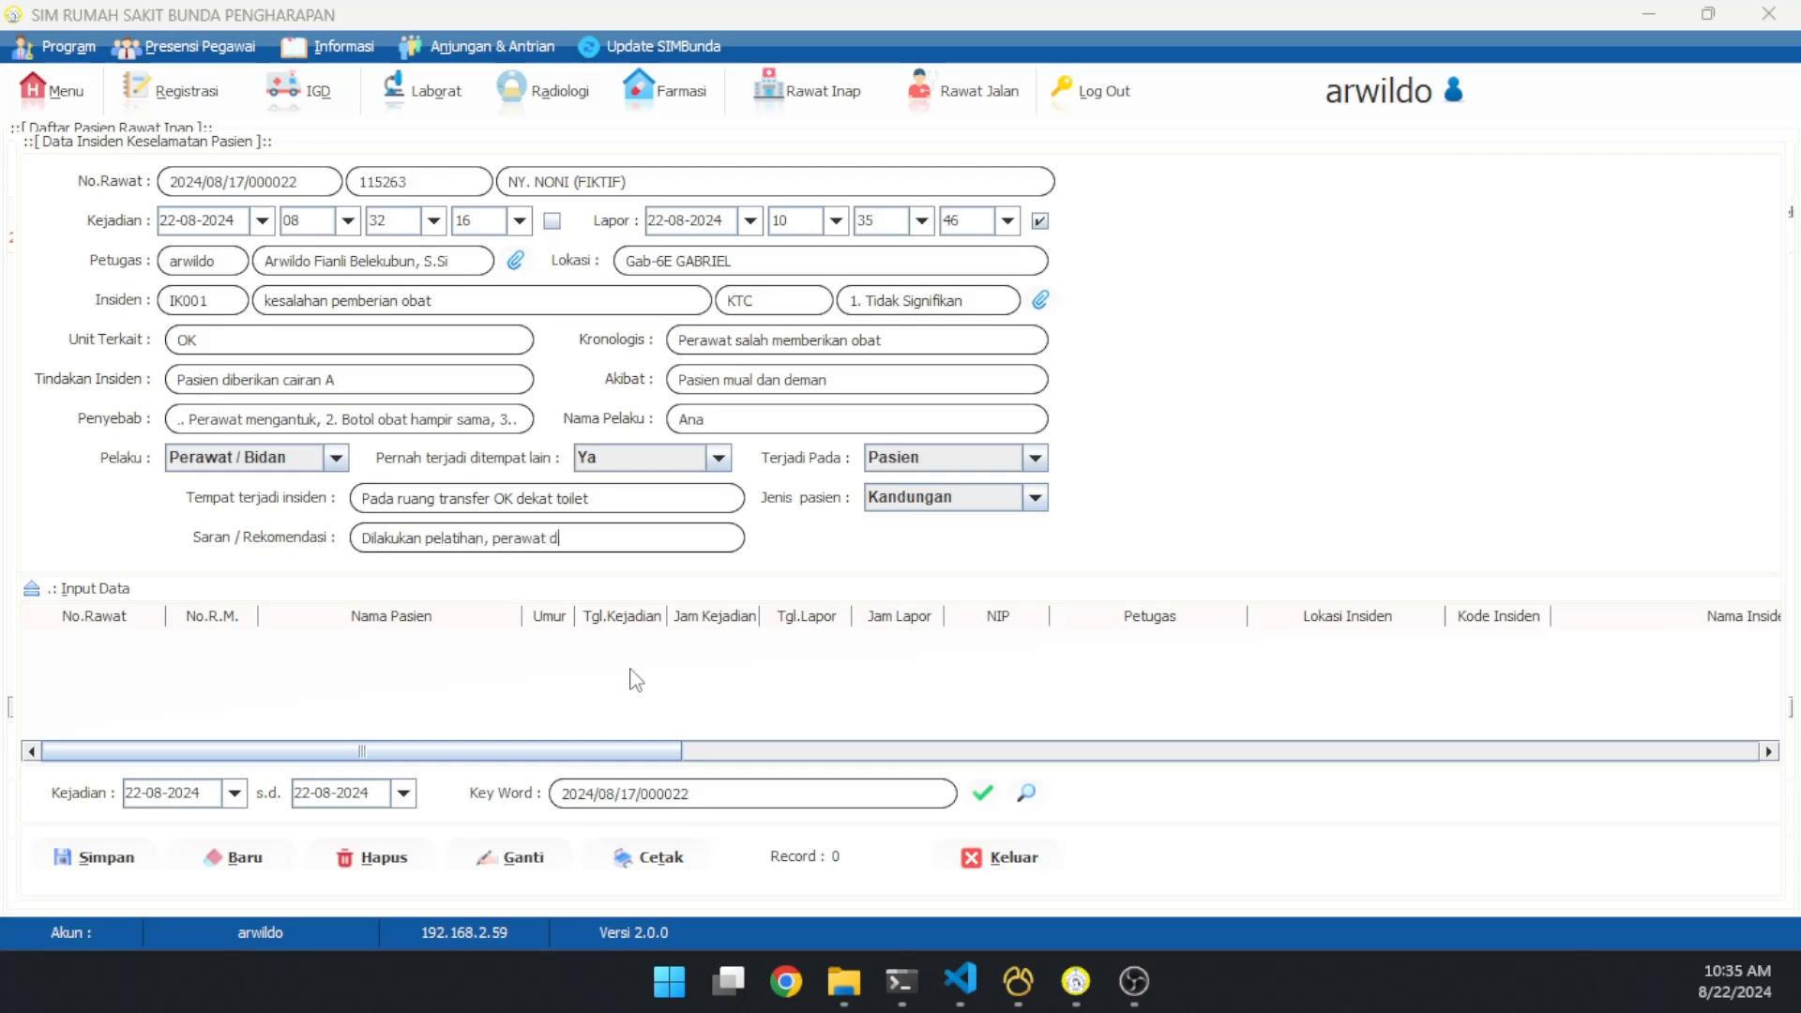
type("ianjurkan minum kopi, obat yang hampir ")
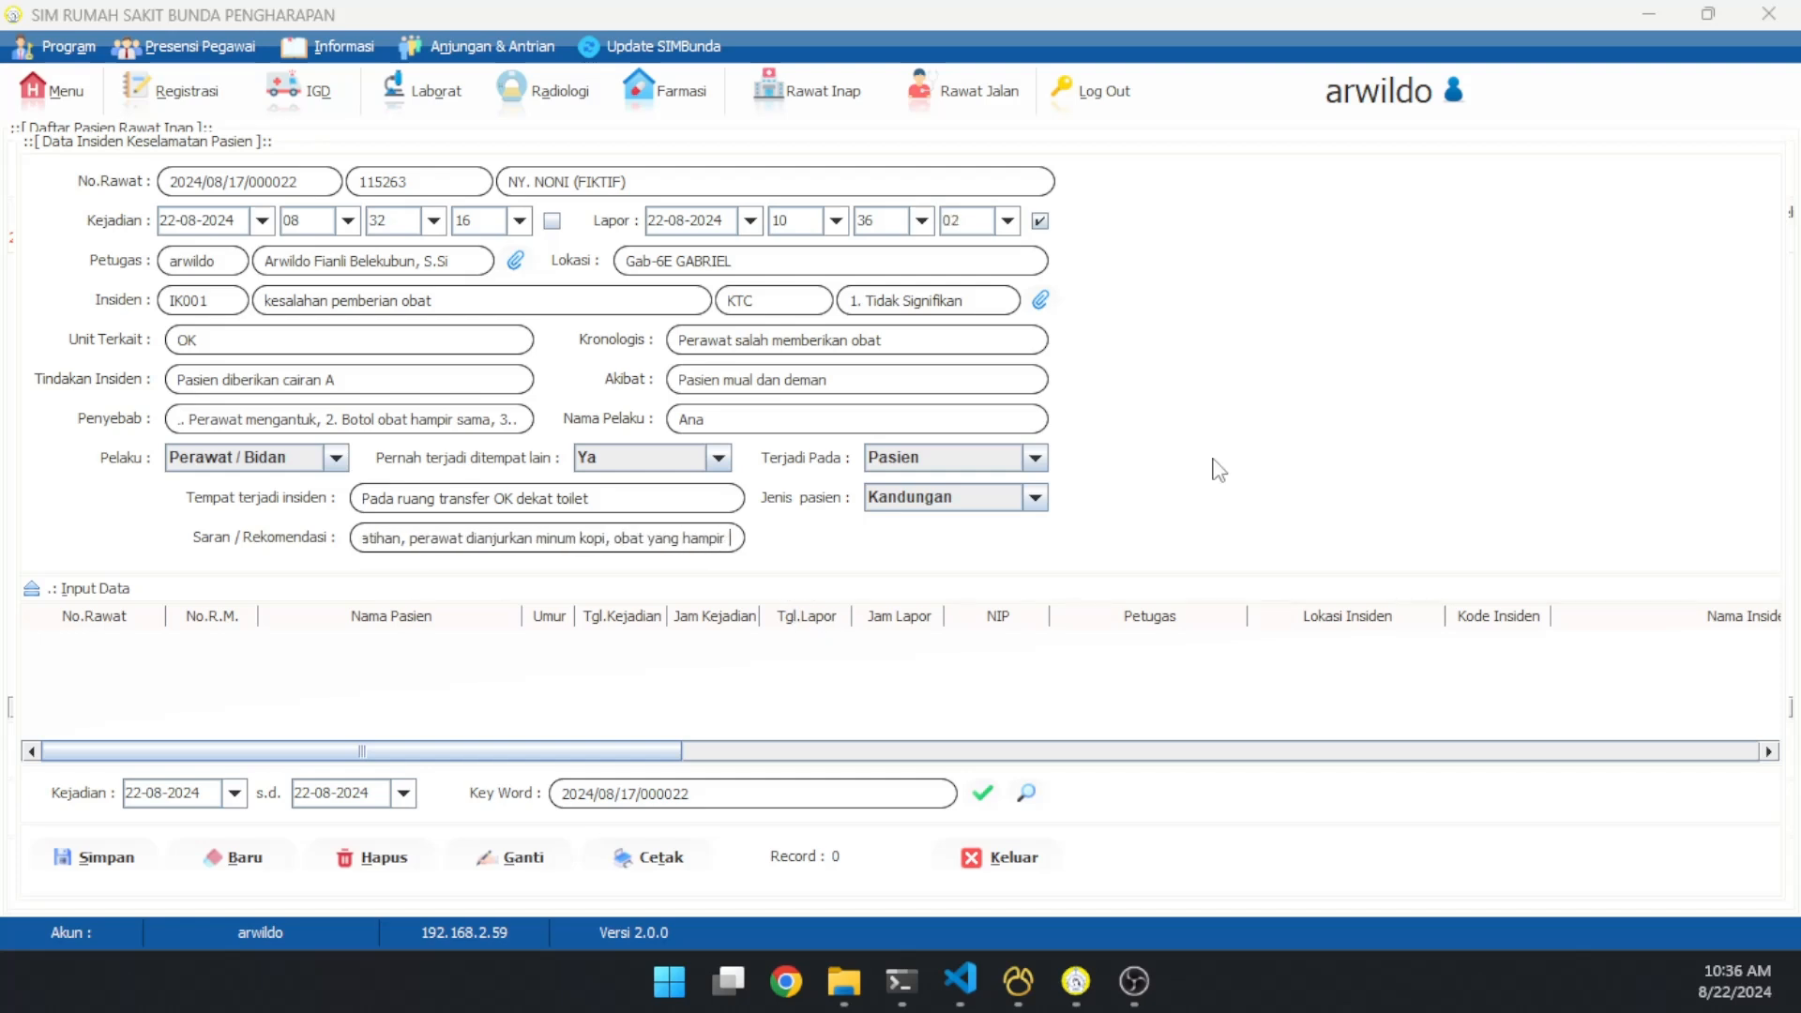
type("sama digan")
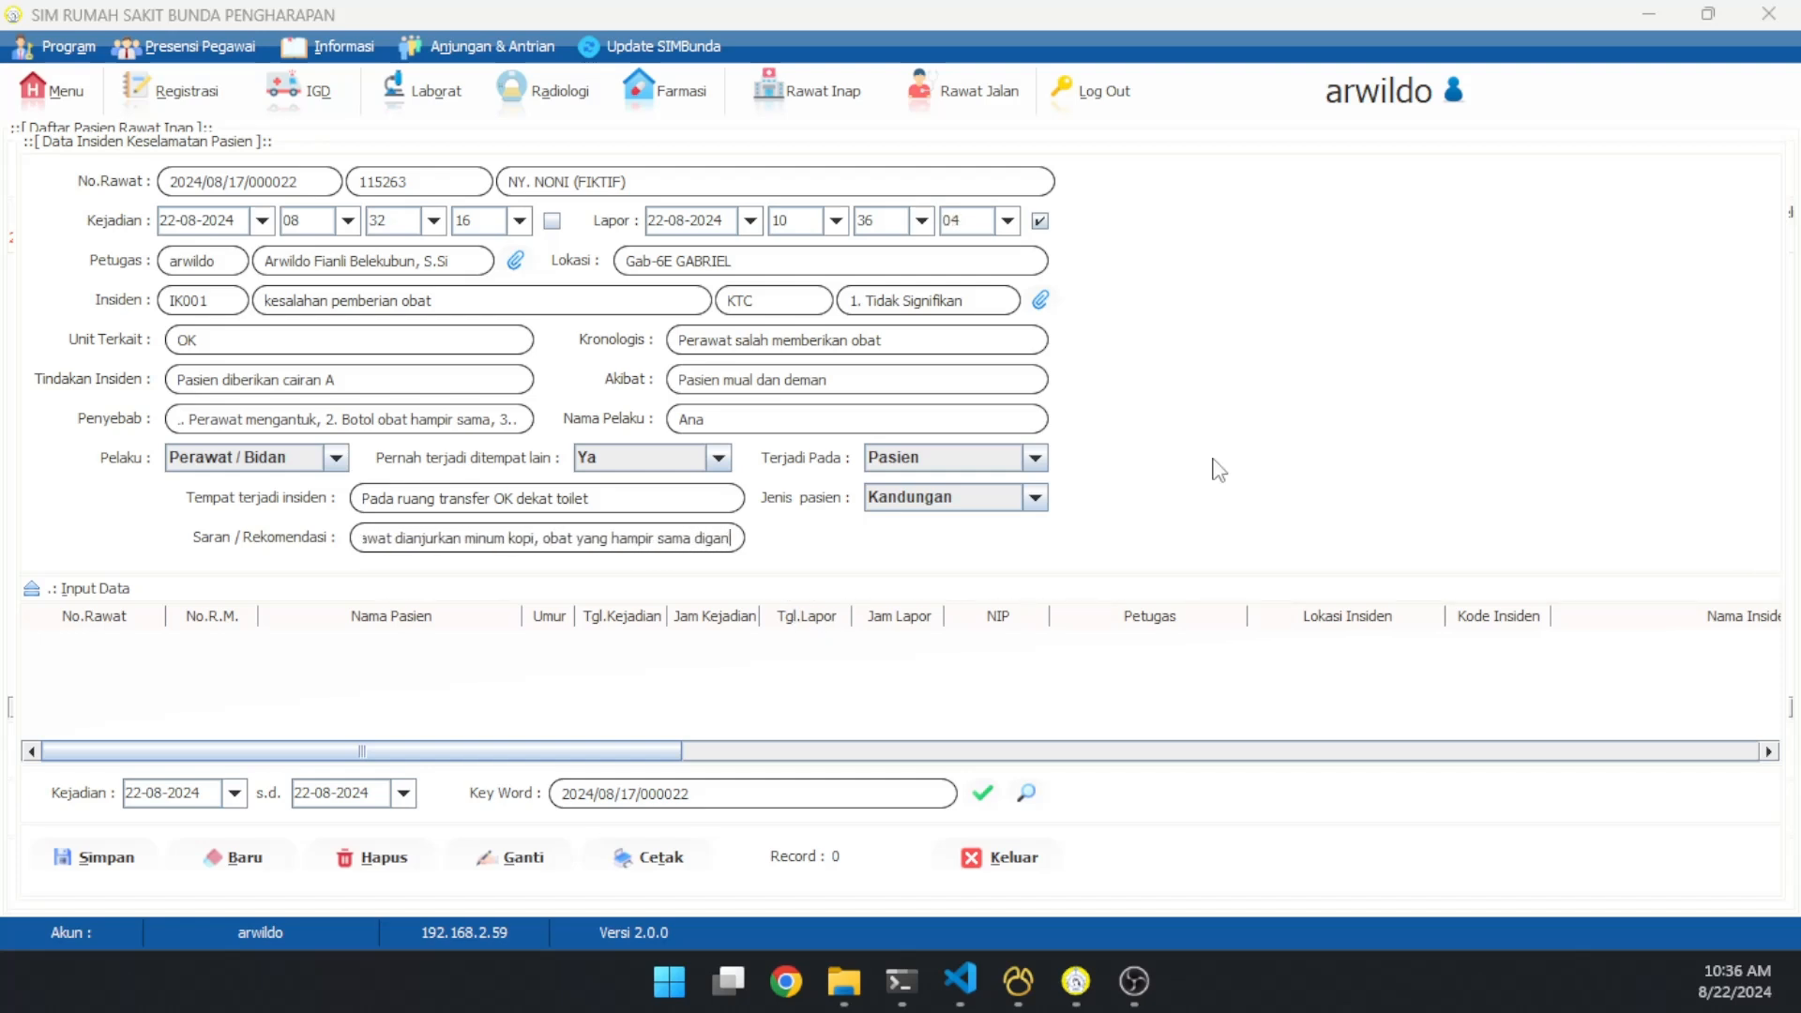
type("ti warna botolnya")
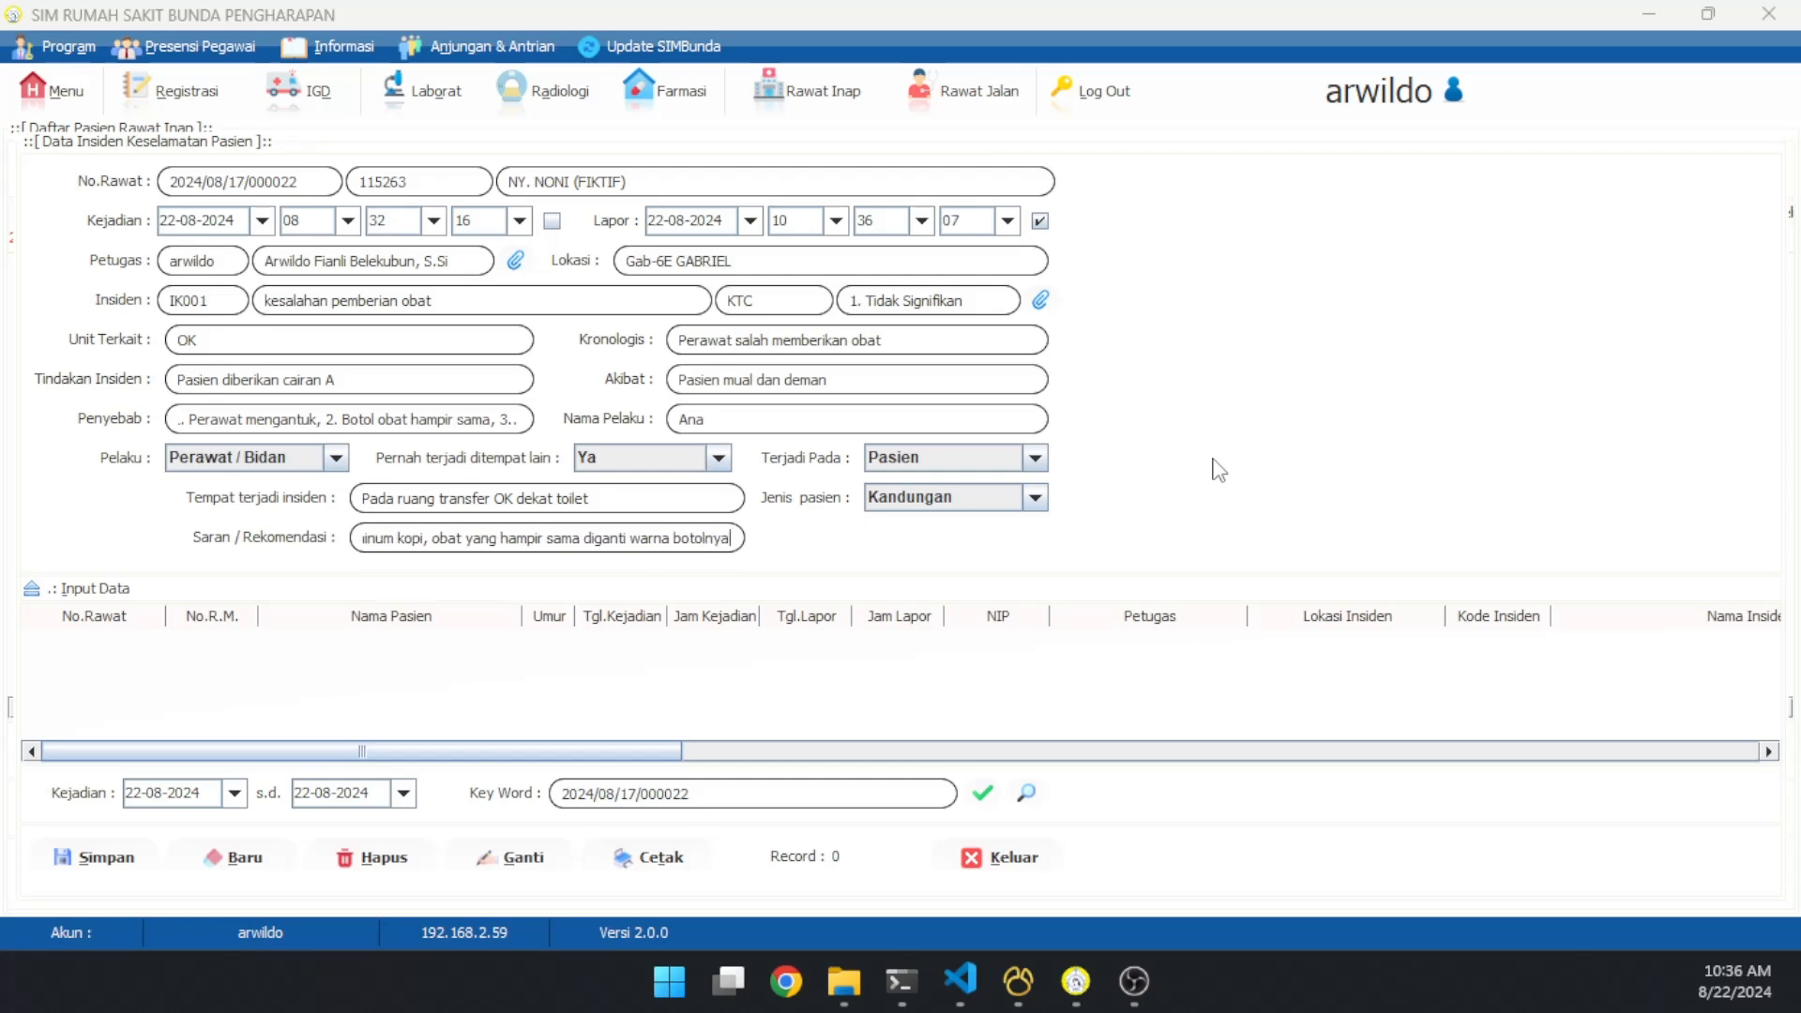
left_click(89, 857)
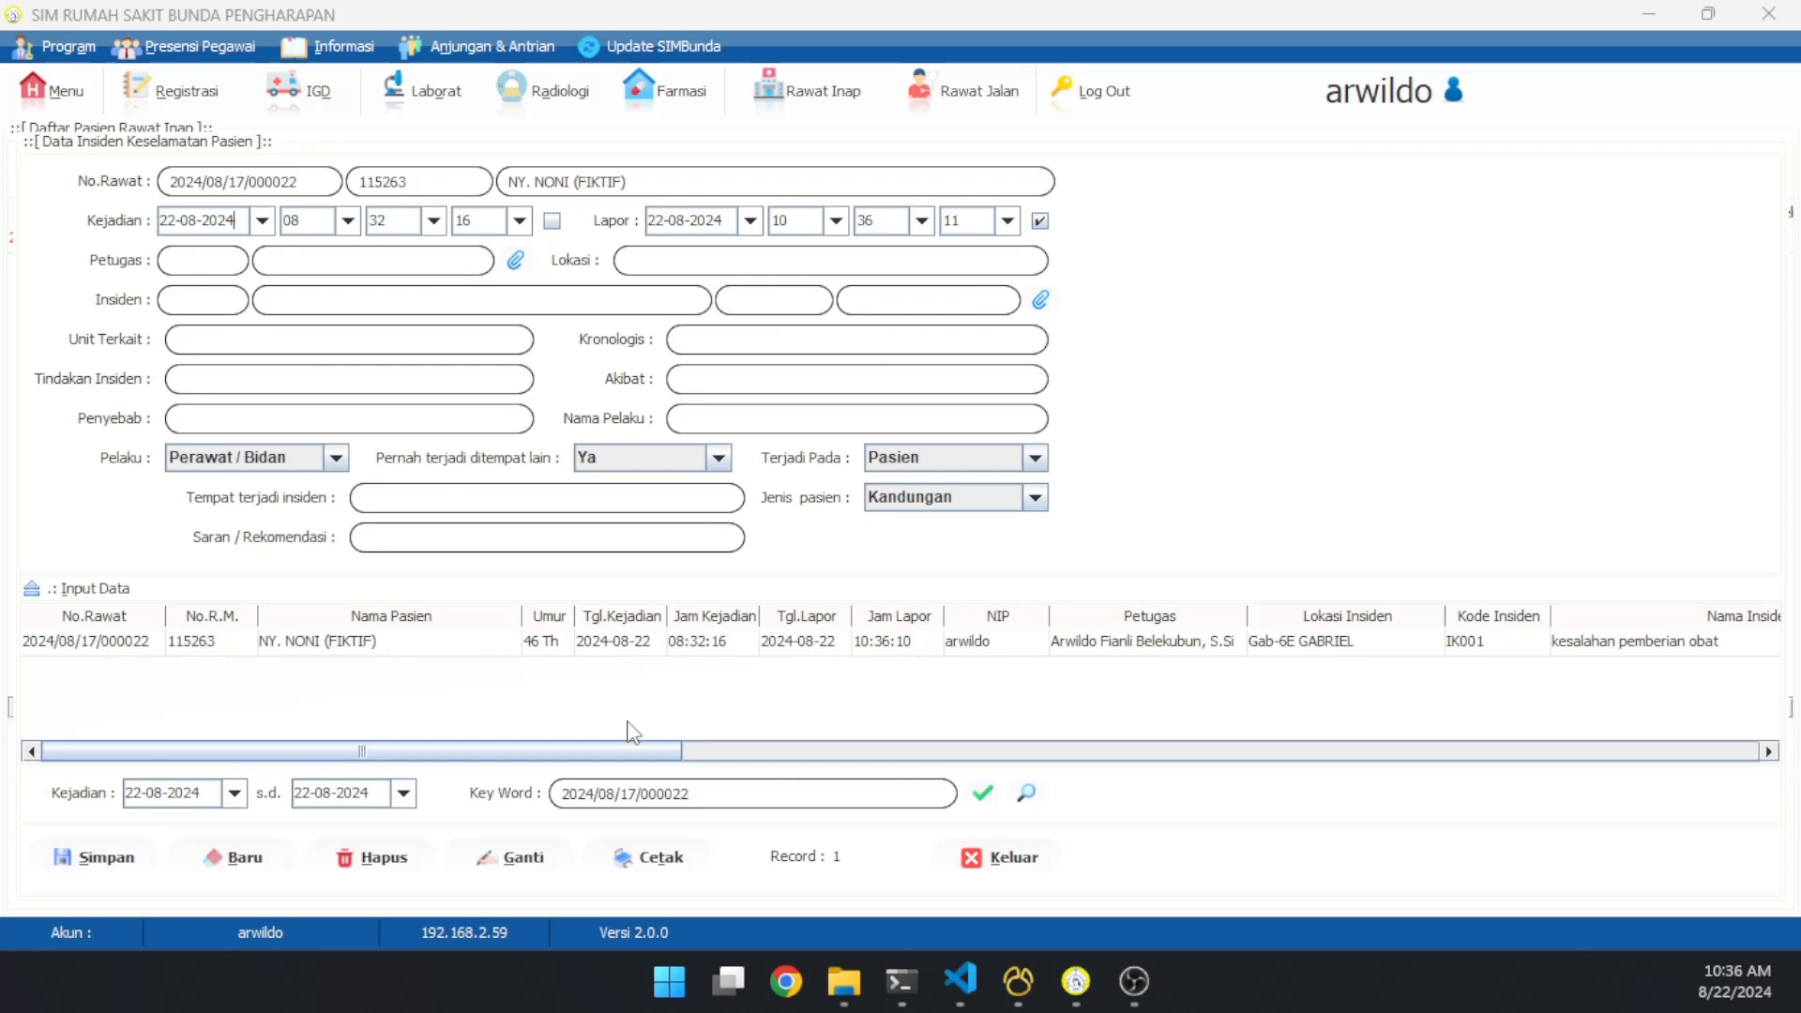